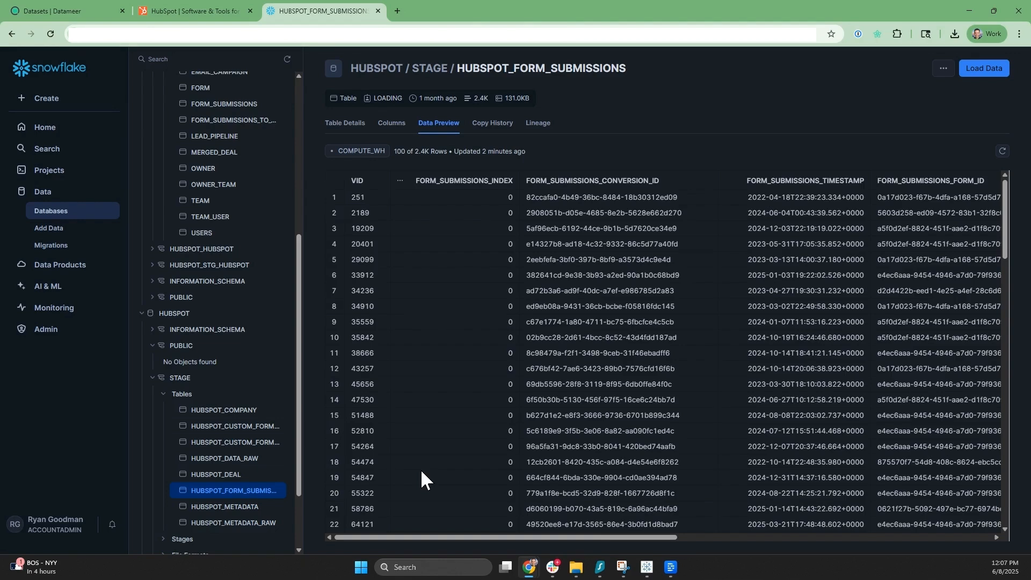
- Switch to Datameer and calculate the DEAL_ID profile of the DEAL_CONTACT table, then examine its value distribution and unique count
click(65, 10)
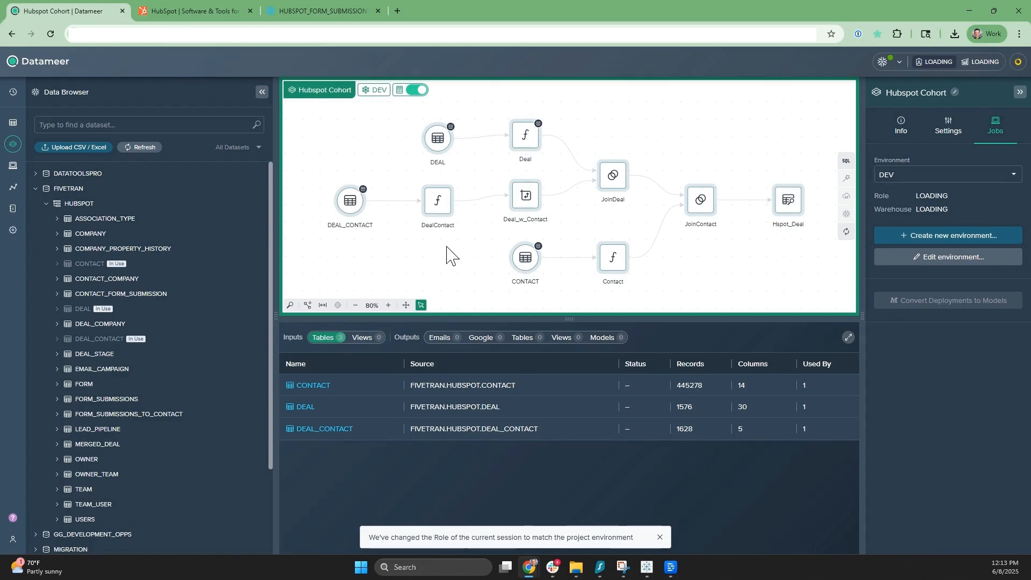
click(350, 203)
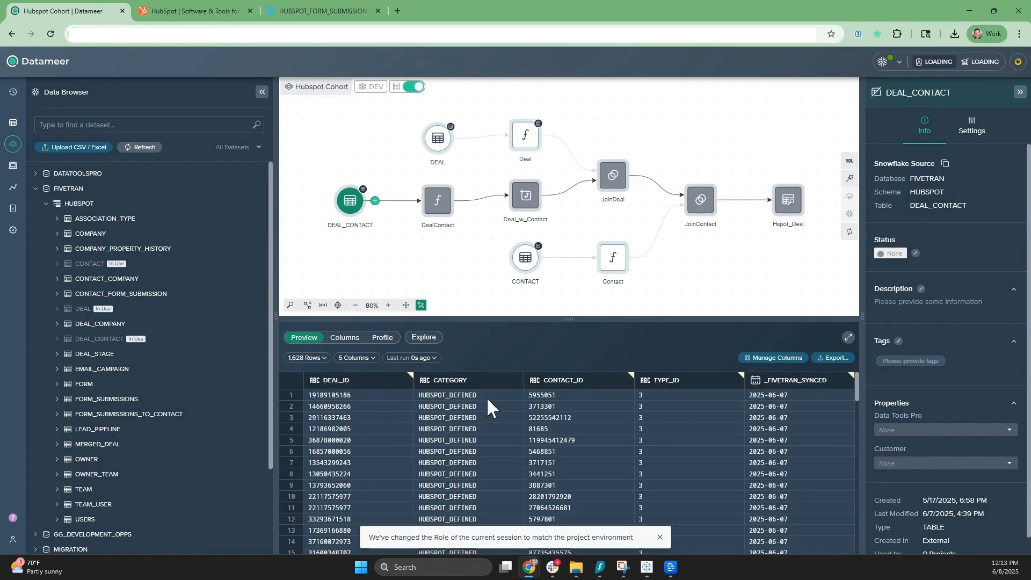
click(383, 337)
click(413, 383)
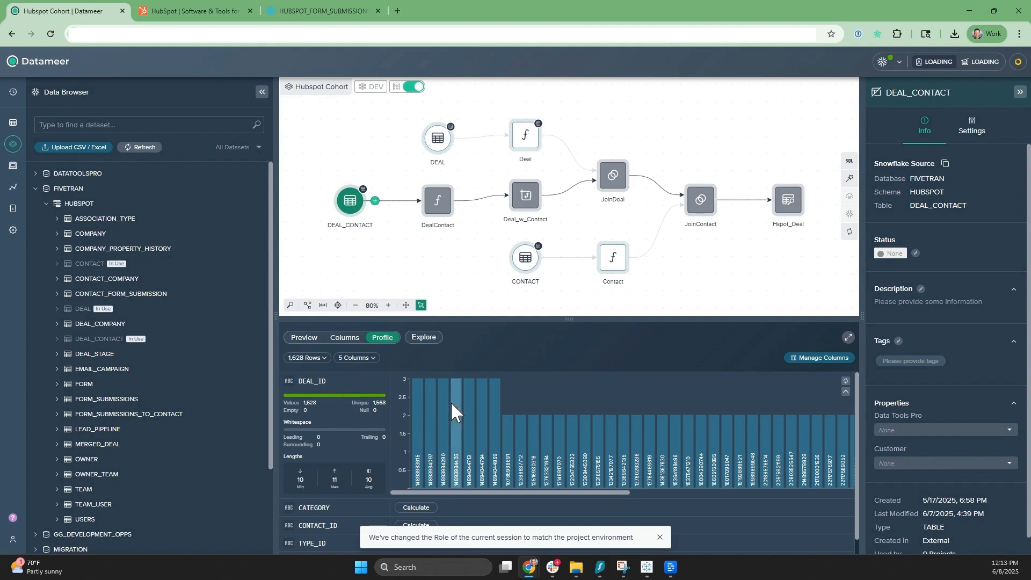
mouse_move(421, 437)
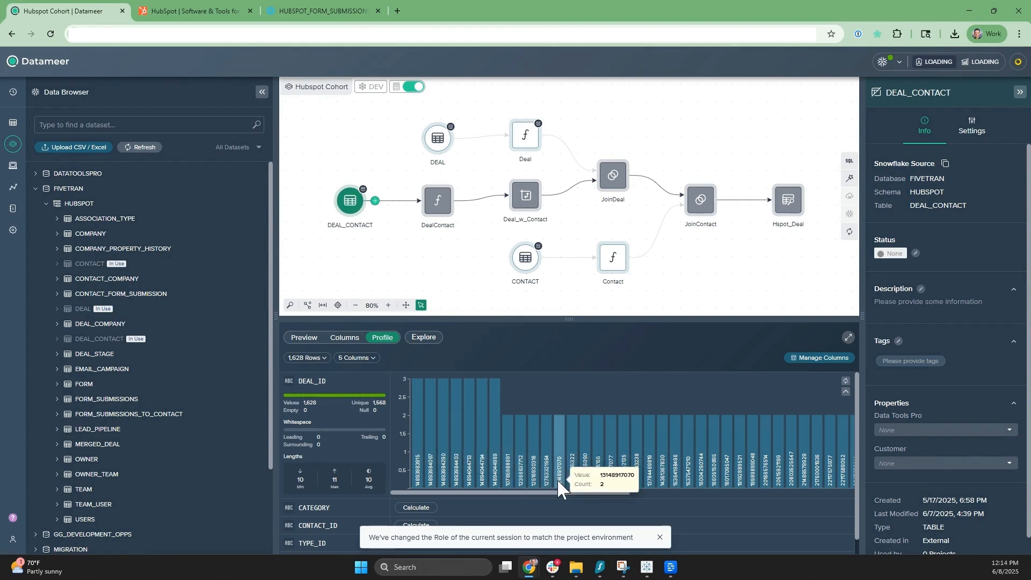
drag(559, 486, 788, 491)
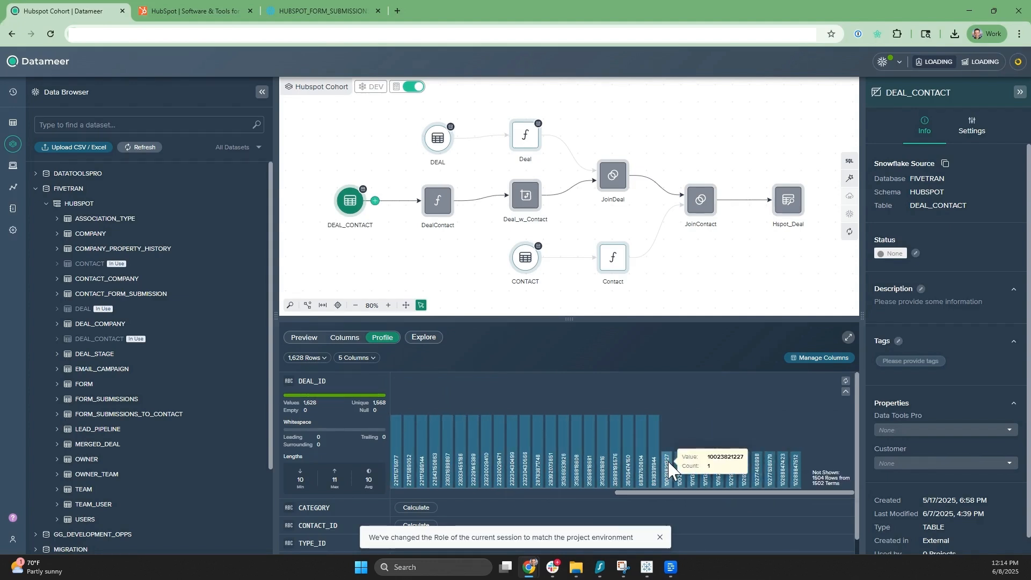
double_click(310, 403)
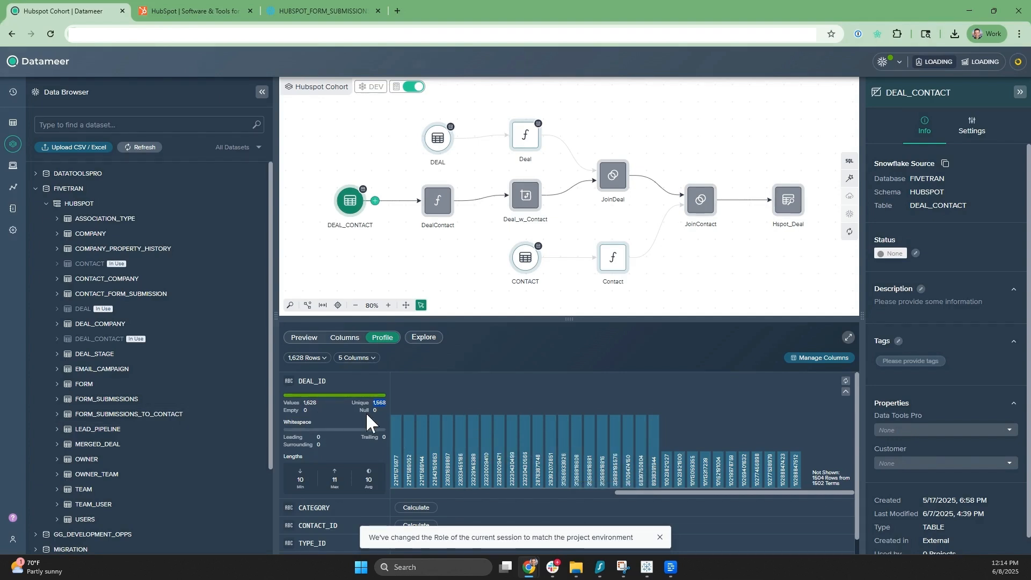
- Calculate the CONTACT_ID profile of the DEAL_CONTACT table and inspect how often individual contacts occur
scroll(355, 494, down, 1)
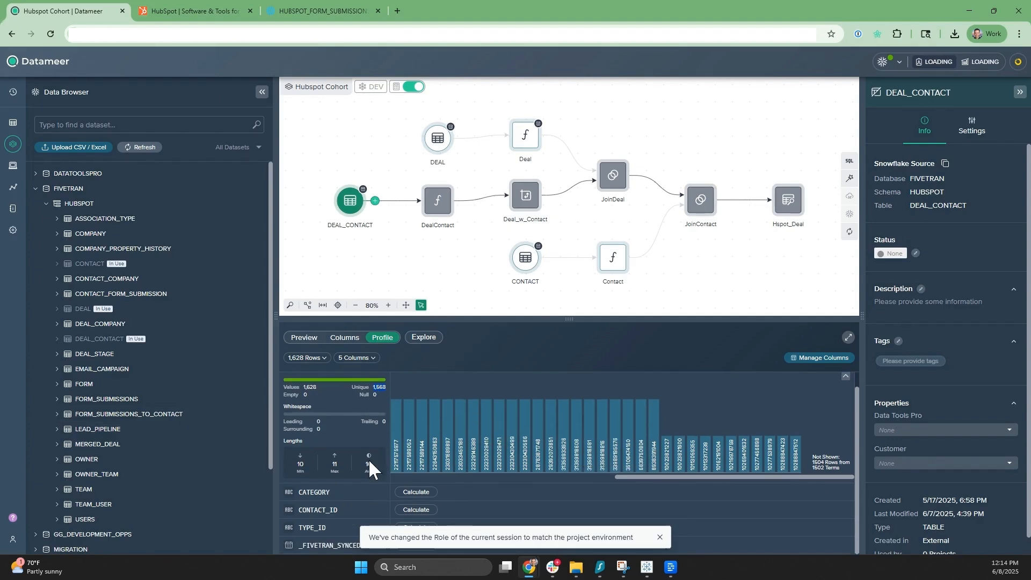
click(421, 510)
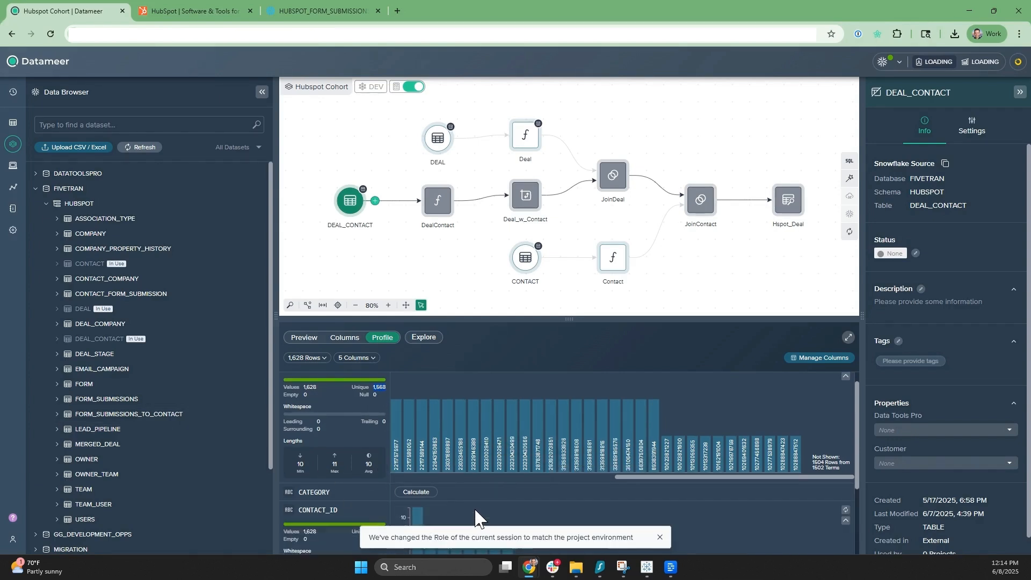
scroll(520, 494, down, 3)
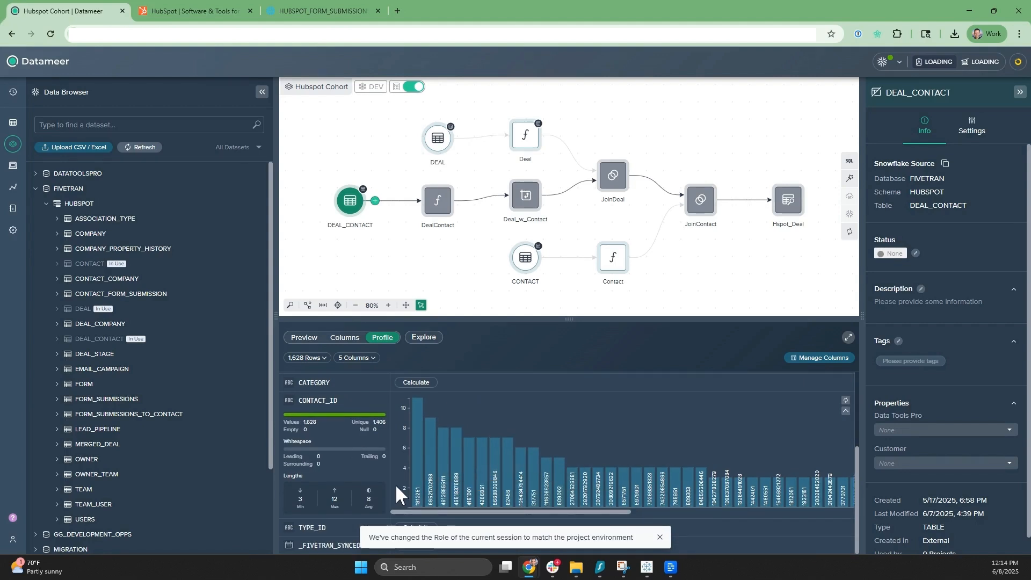
mouse_move(414, 491)
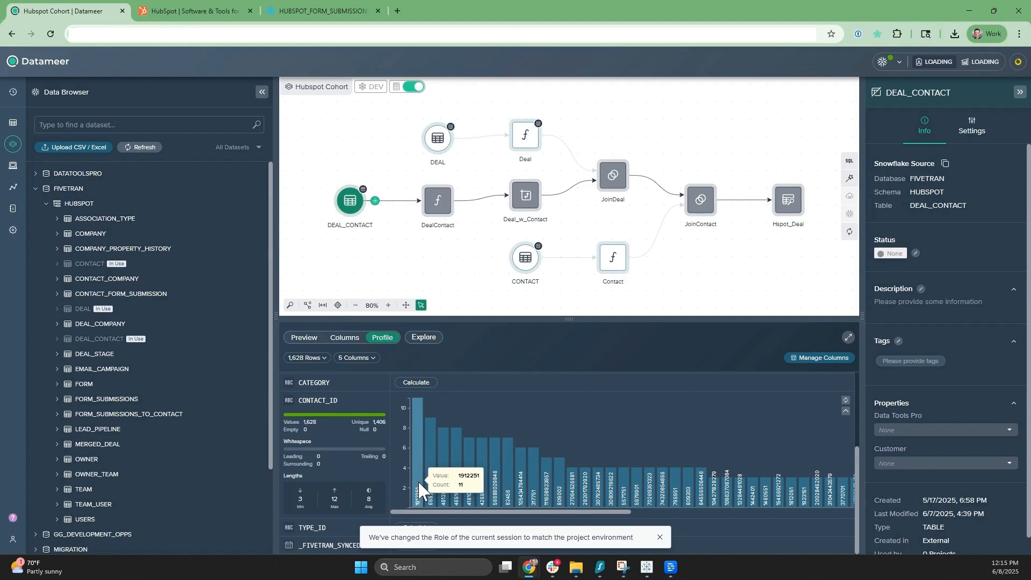
mouse_move(490, 496)
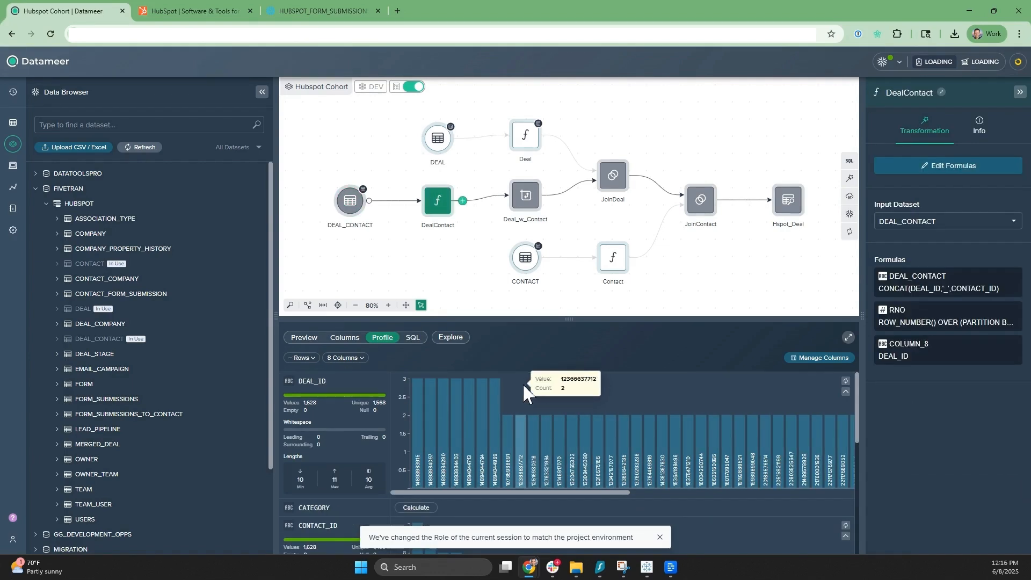
- Review the column profiles of the DealContact node, from CONTACT_ID through the concatenated DEAL_CONTACT key
scroll(549, 379, down, 3)
scroll(429, 425, down, 3)
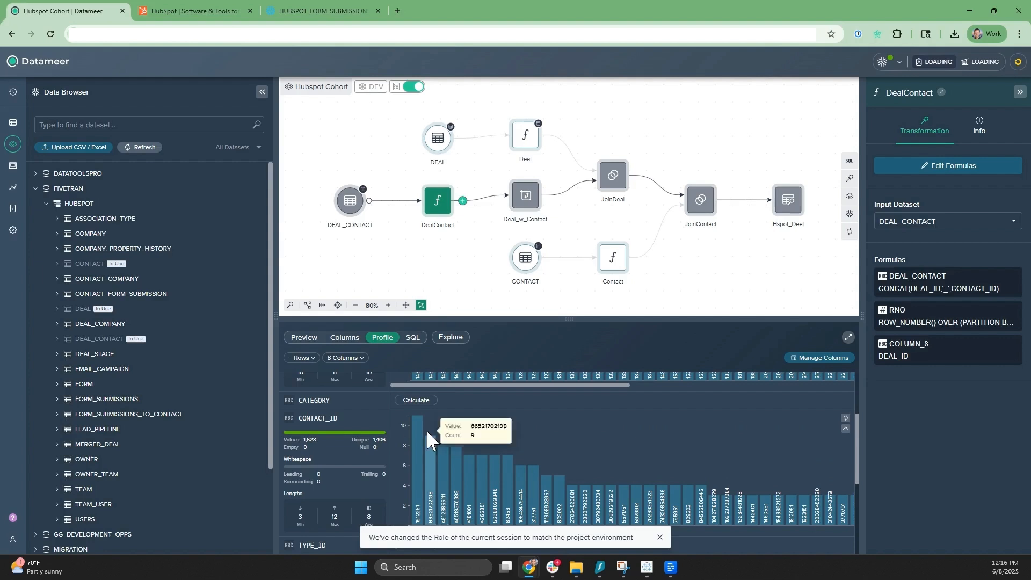
scroll(463, 282, up, 4)
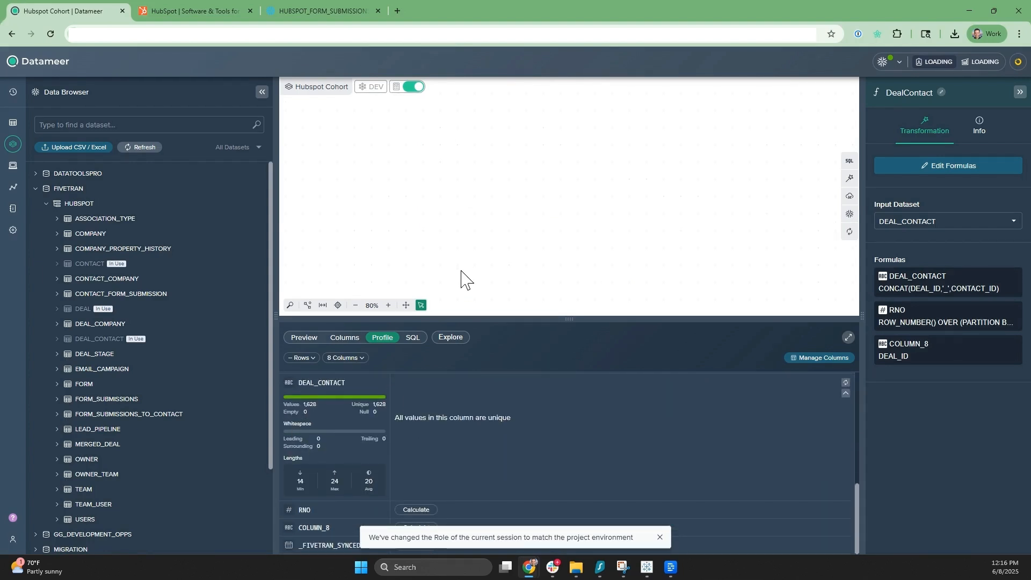
scroll(463, 277, down, 3)
scroll(450, 306, down, 1)
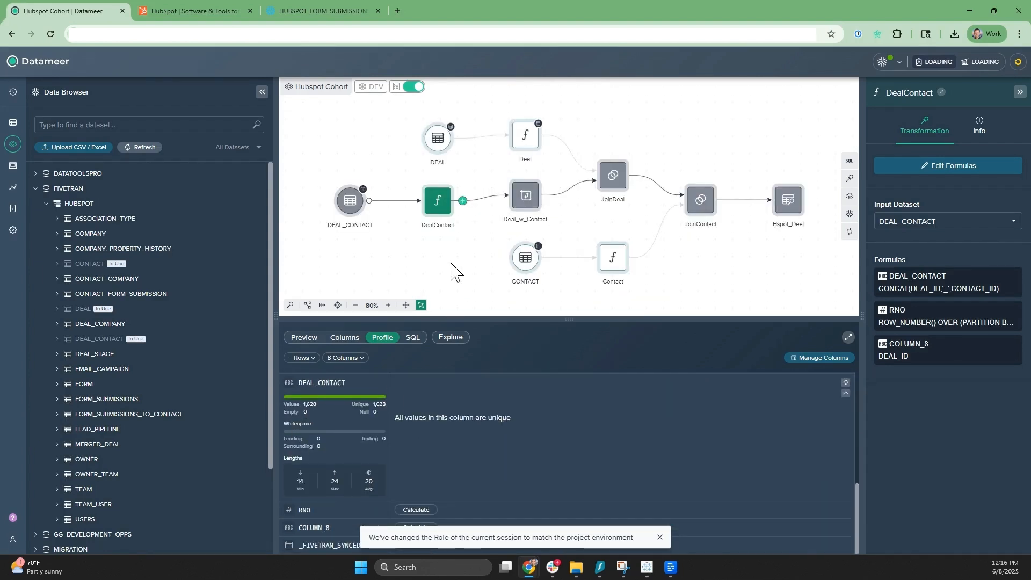
- Open the DealContact formulas, examine the partition and order columns of the RNO row-number formula, and close the builder without changes
click(955, 166)
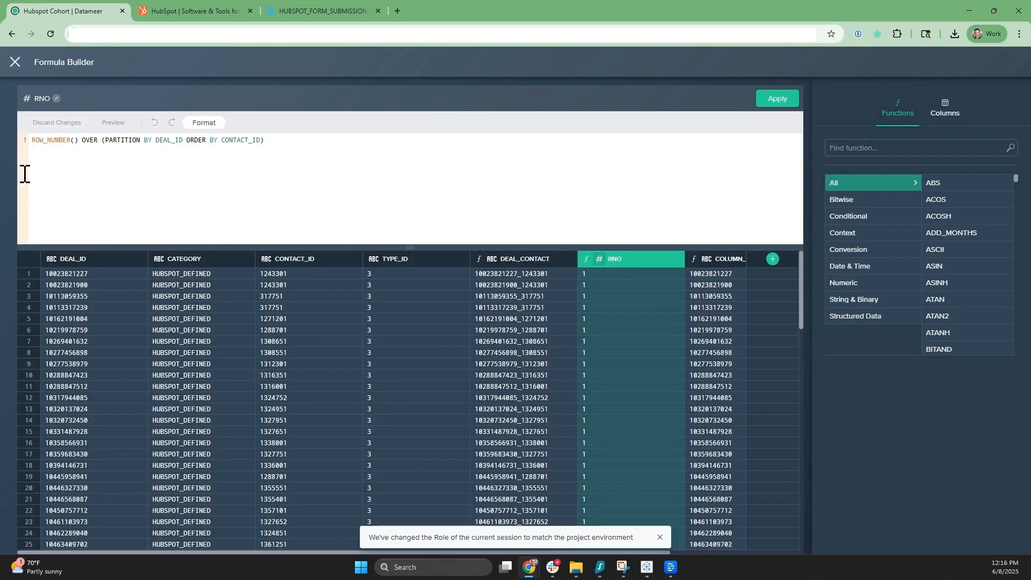
double_click(37, 141)
key(ctrl+a)
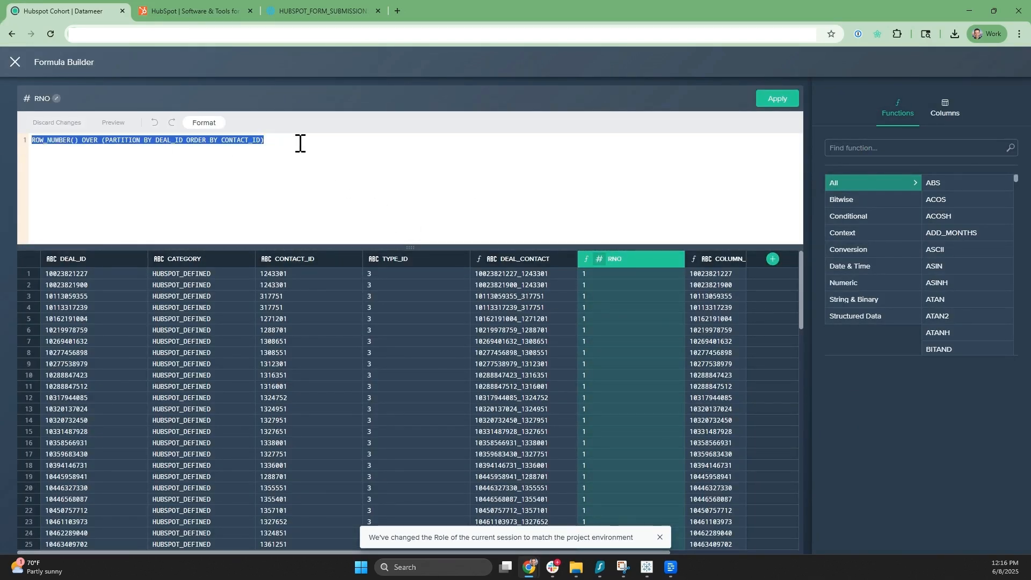
click(300, 144)
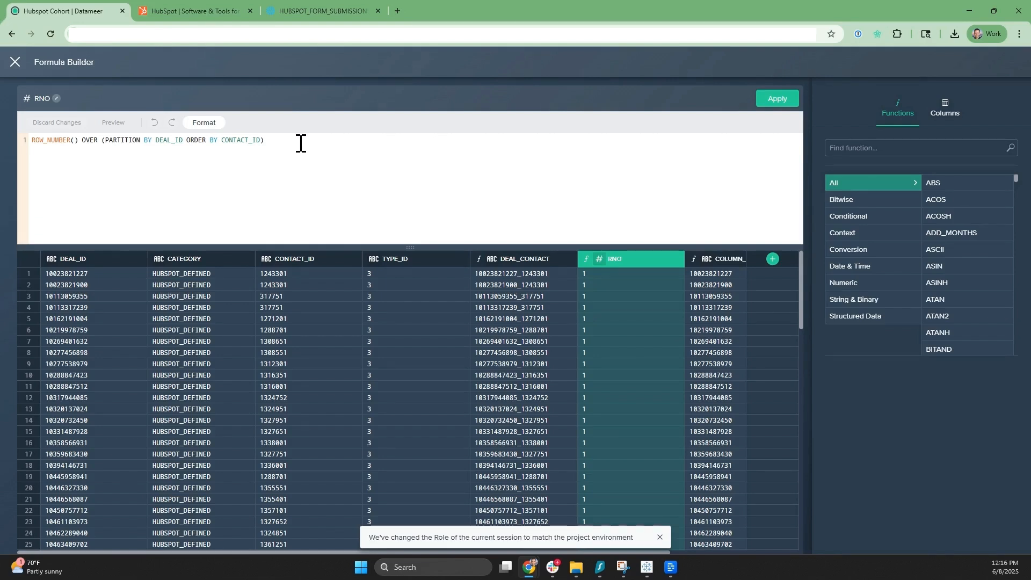
drag(156, 141, 266, 141)
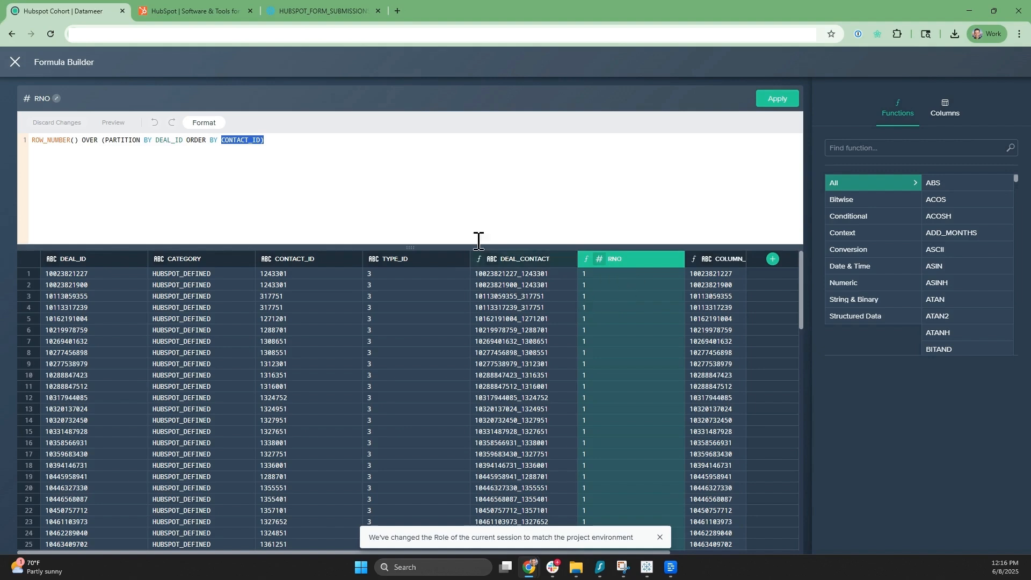
click(13, 61)
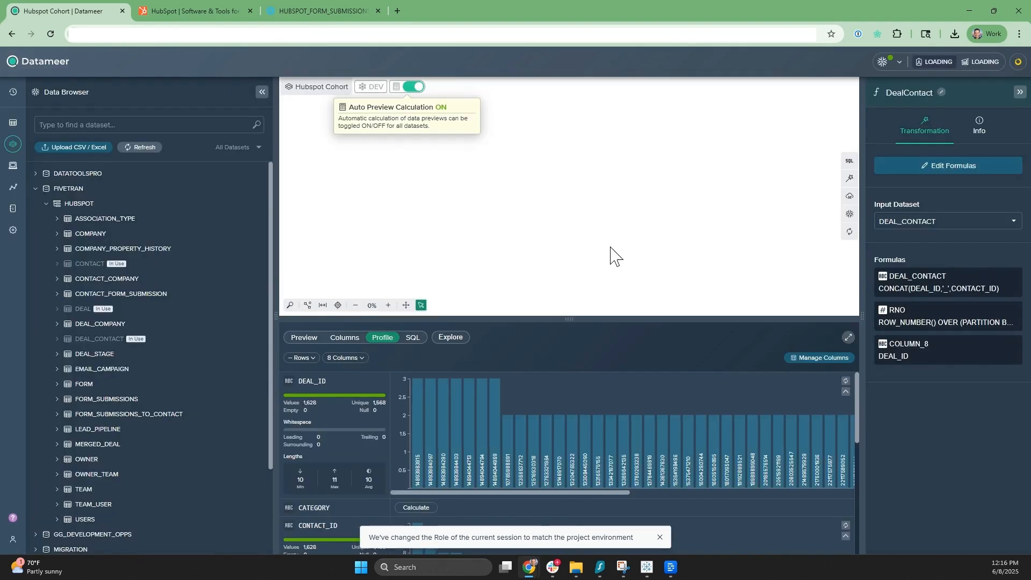
- Inspect the value distribution of the RNO column in the DealContact profile
mouse_move(418, 475)
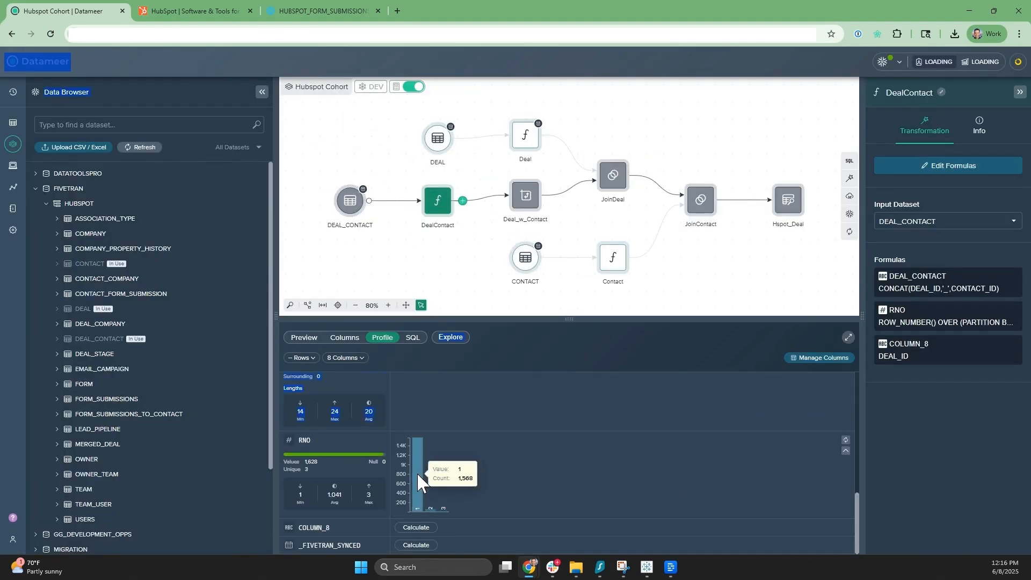
mouse_move(429, 510)
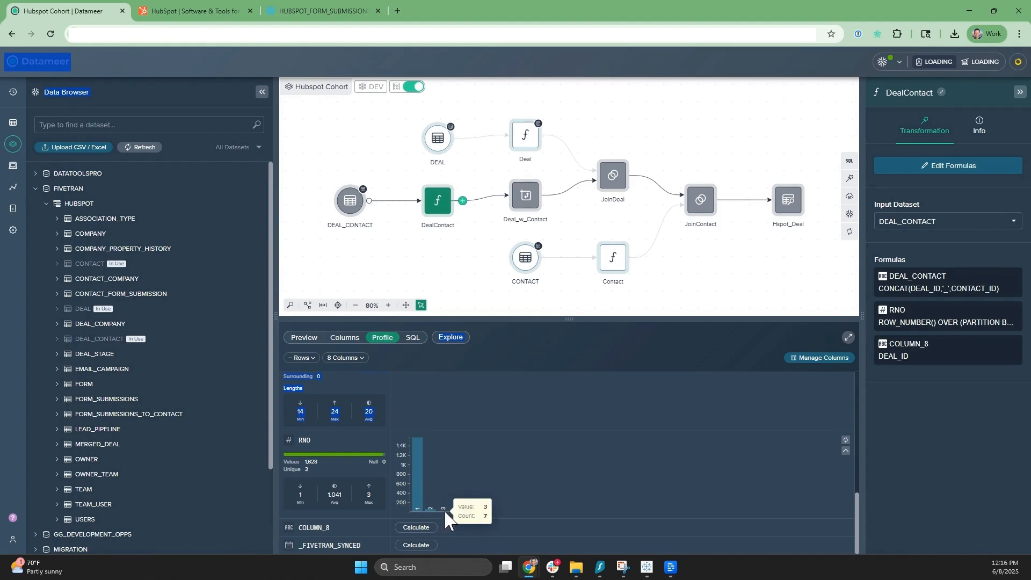
scroll(442, 498, up, 5)
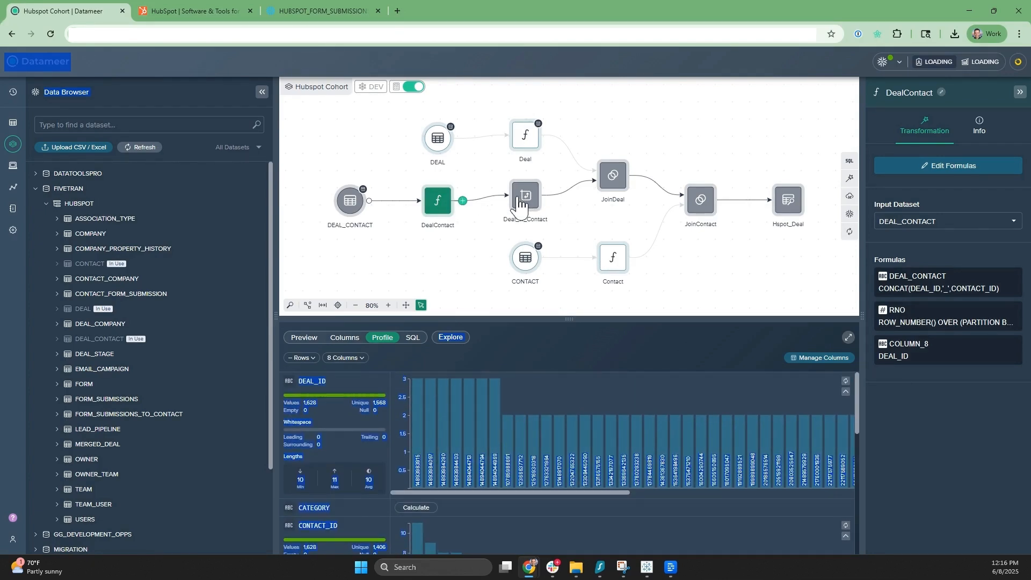
- Examine the Deal_w_Contact pivot's row, column and measure settings, including the selected RNO values, and leave the pivot editor without changes
click(462, 201)
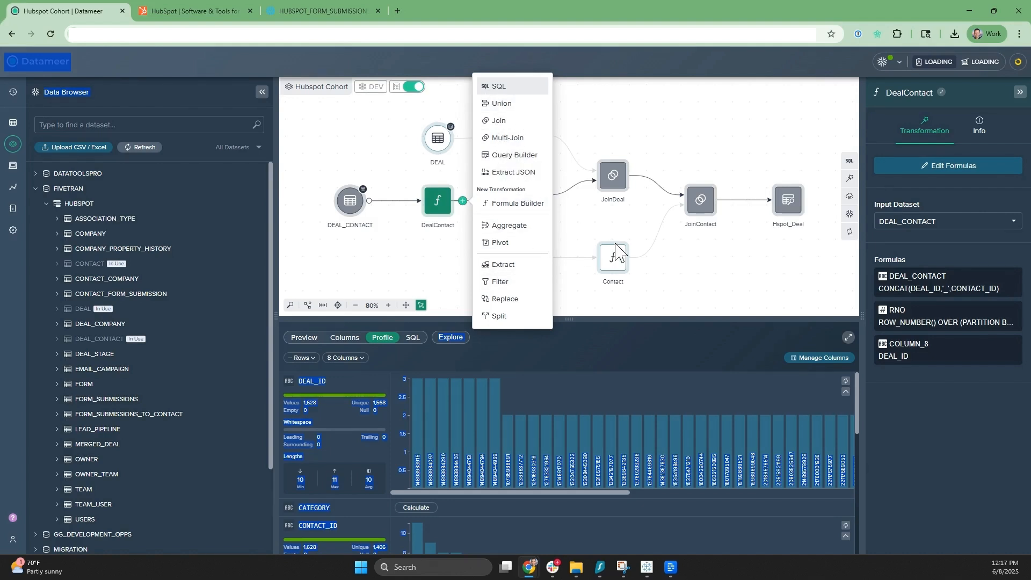
click(540, 214)
click(529, 196)
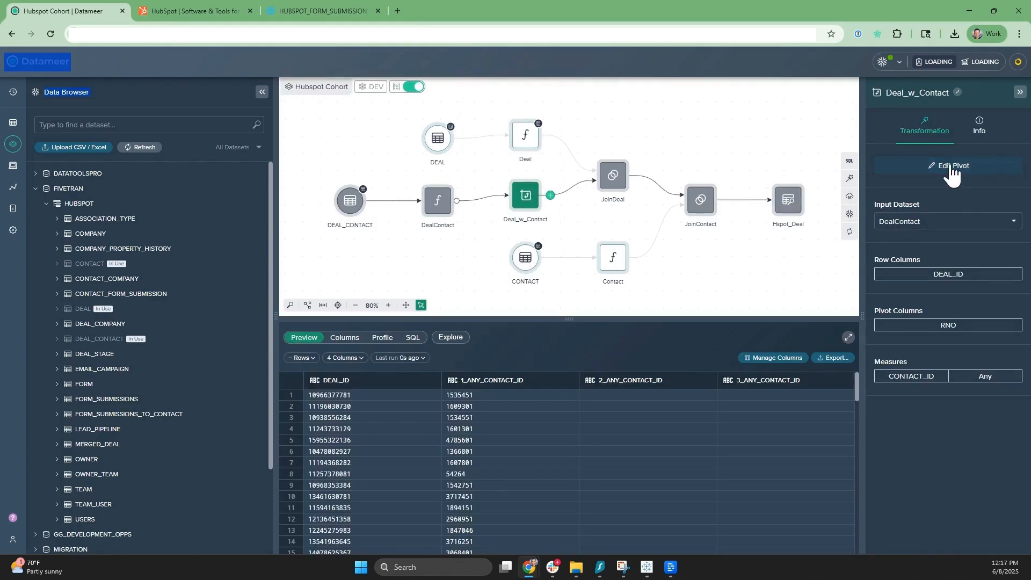
click(951, 167)
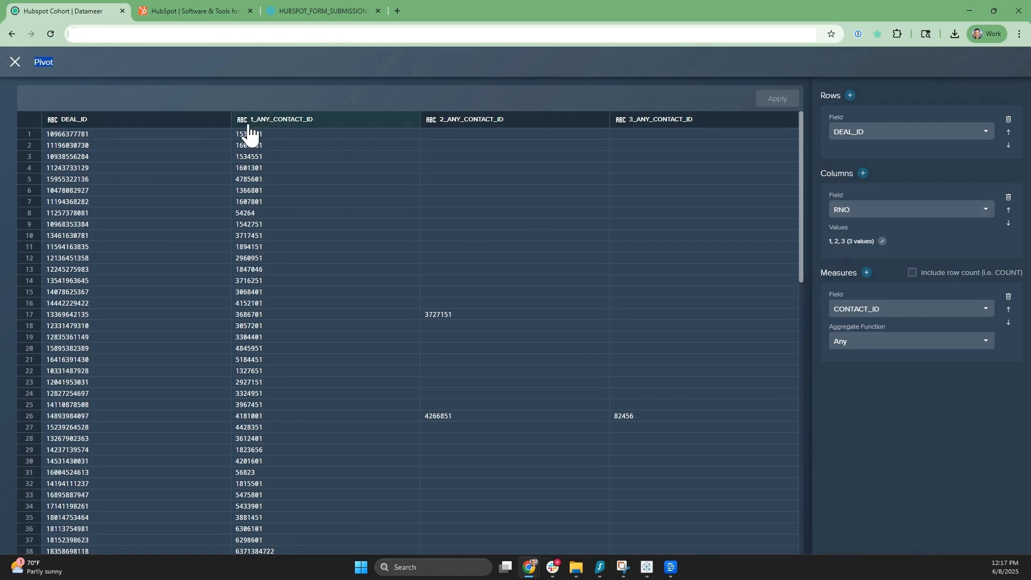
click(883, 241)
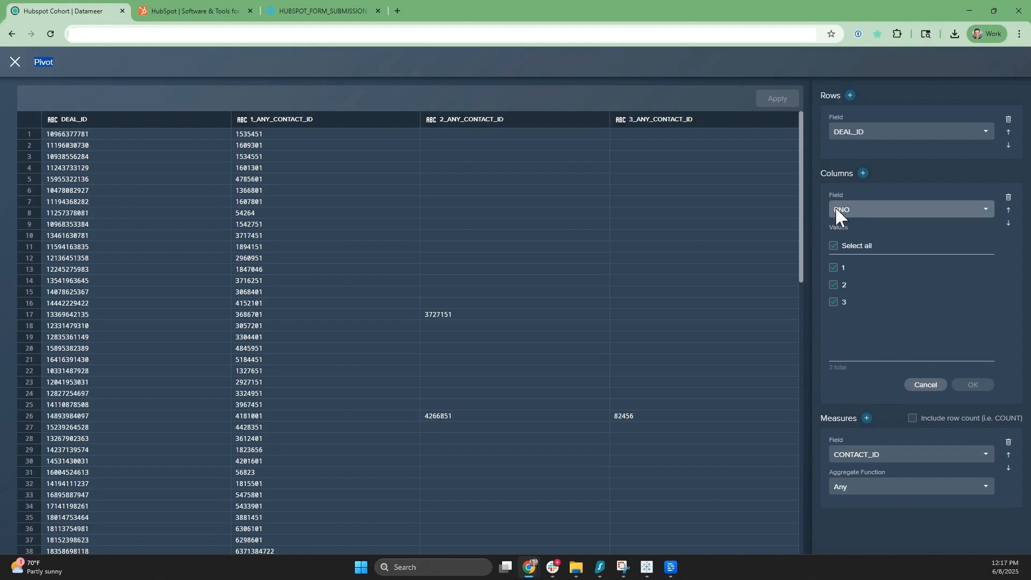
click(925, 385)
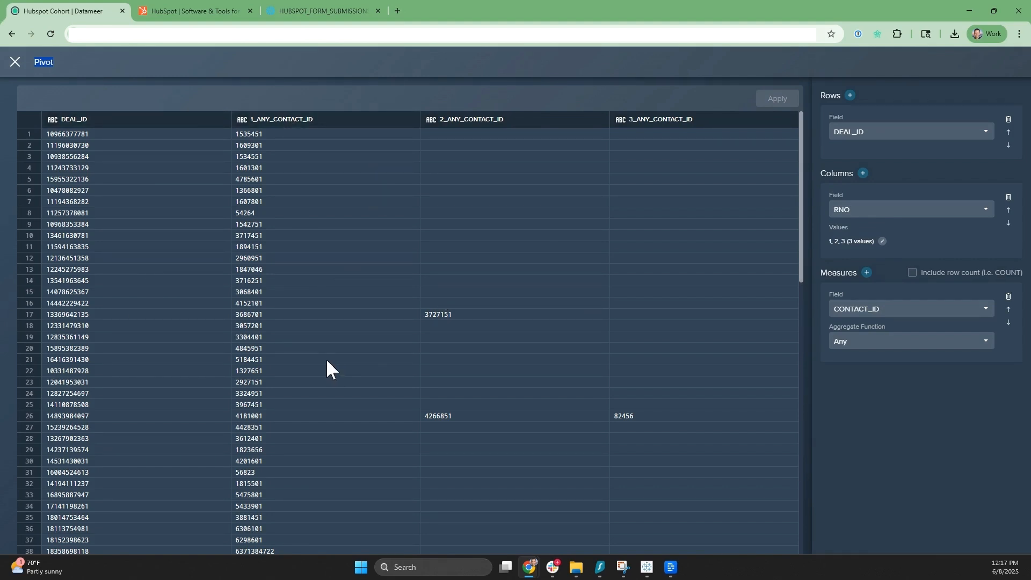
click(14, 61)
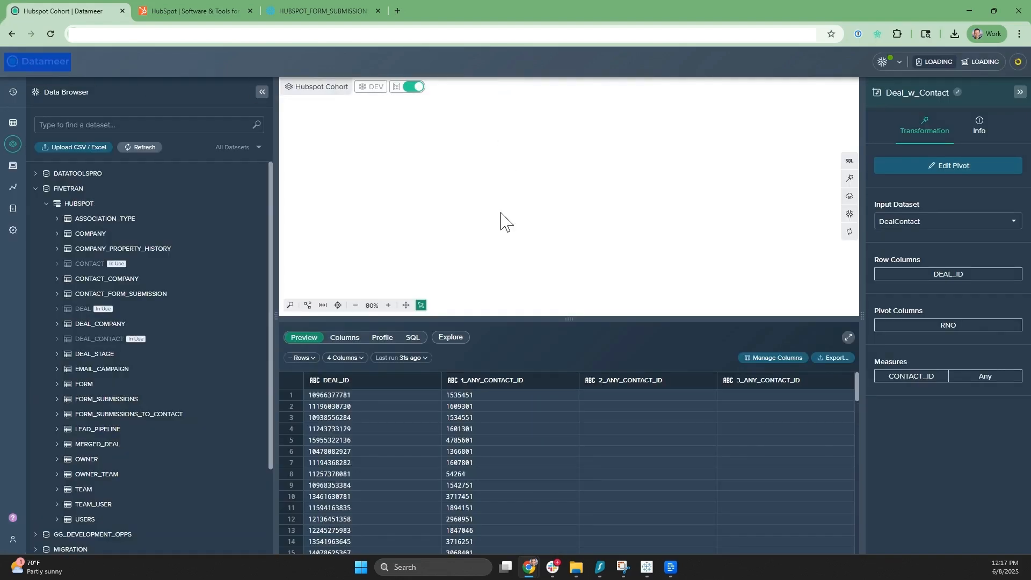
- Recheck the DEAL_ID value distribution in the DealContact node's profile
click(438, 204)
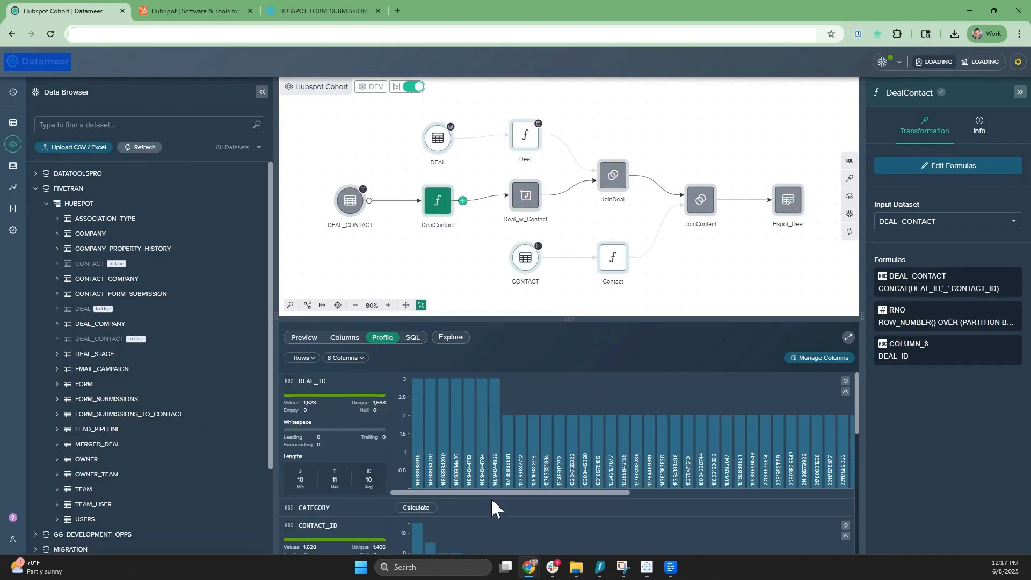
mouse_move(500, 491)
mouse_down()
mouse_move(775, 486)
mouse_move(492, 484)
mouse_up()
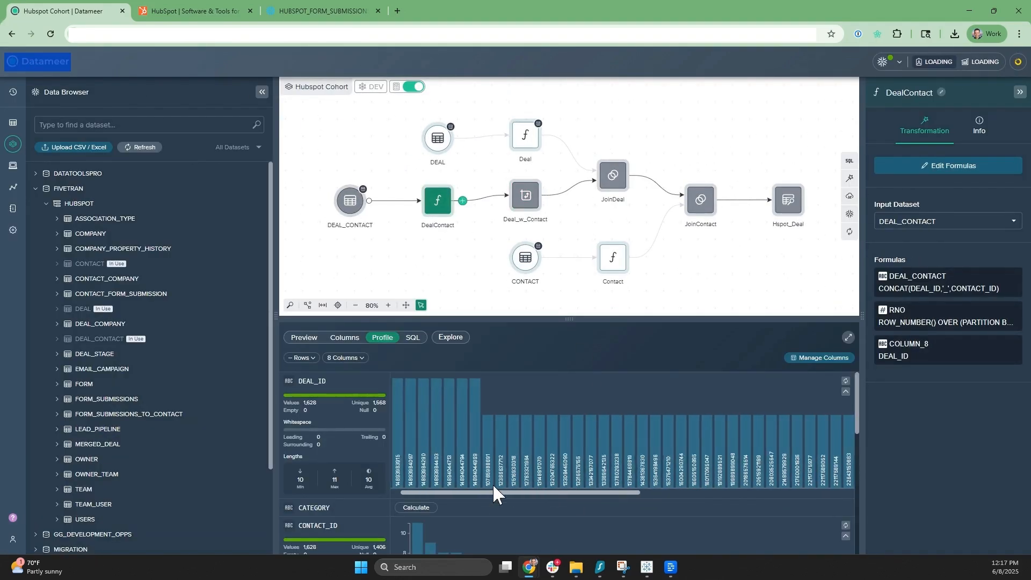
mouse_move(494, 434)
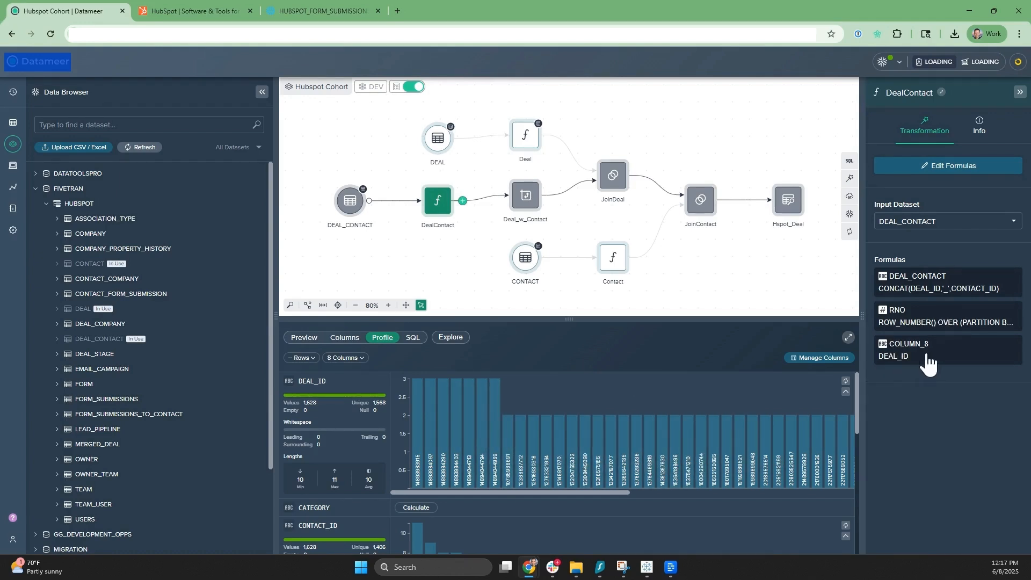
- Calculate the DEAL_ID profile of the Deal_w_Contact pivot and check its value and unique counts
click(526, 202)
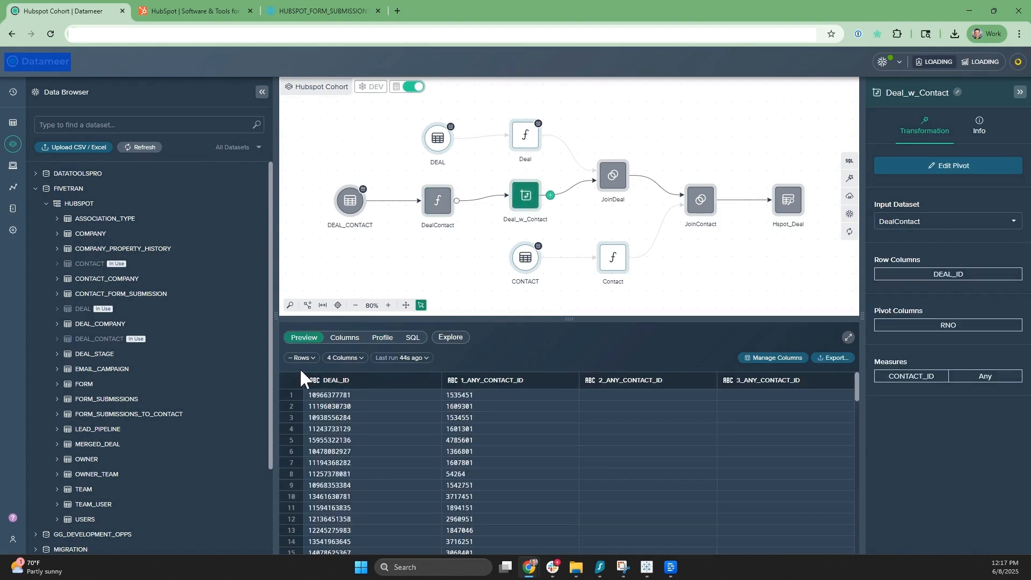
click(307, 376)
click(389, 343)
click(419, 383)
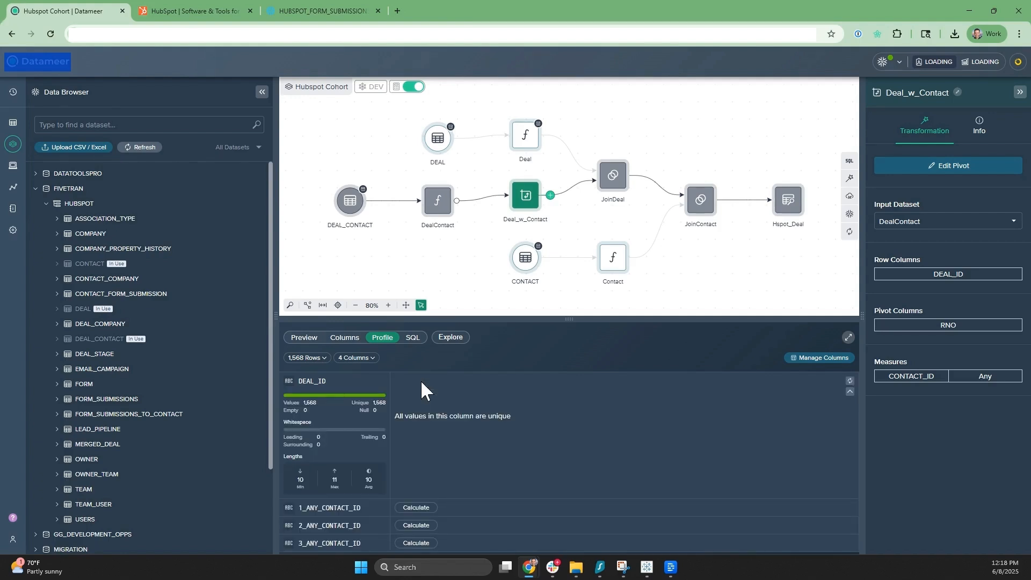
double_click(358, 403)
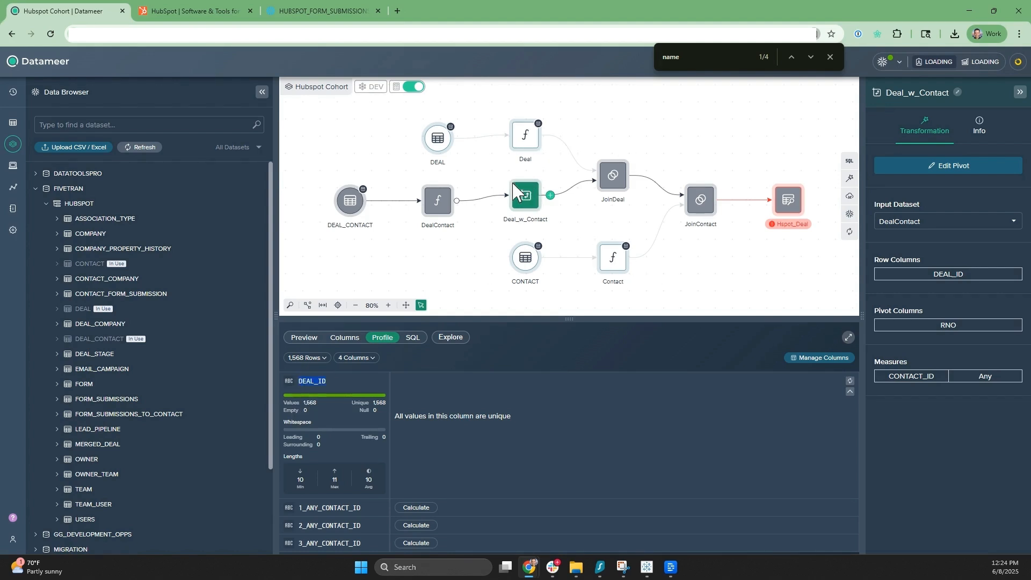
- Start a multi-join from the Deal_w_Contact node and choose DEAL_ID as its join key
click(551, 196)
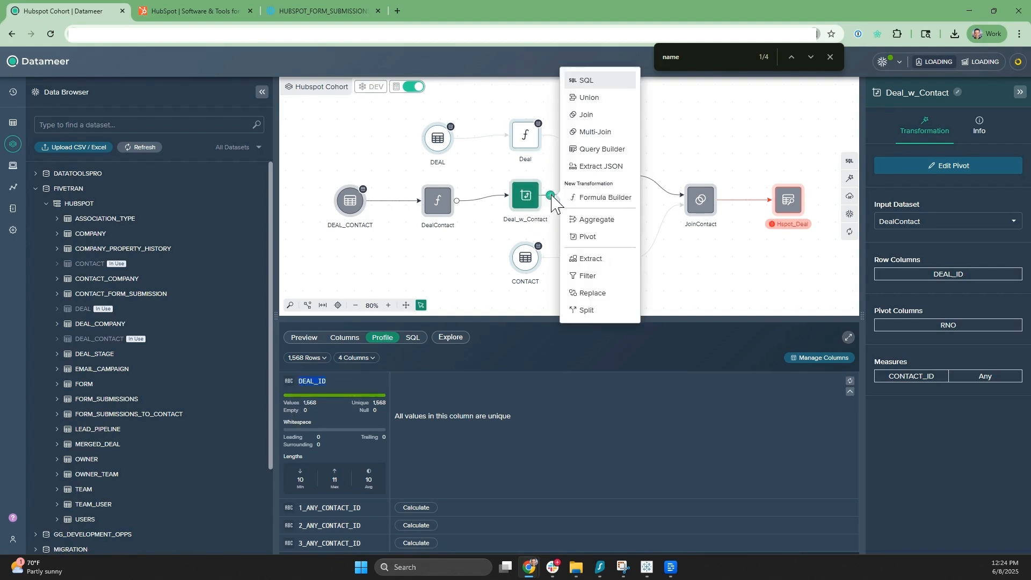
click(613, 135)
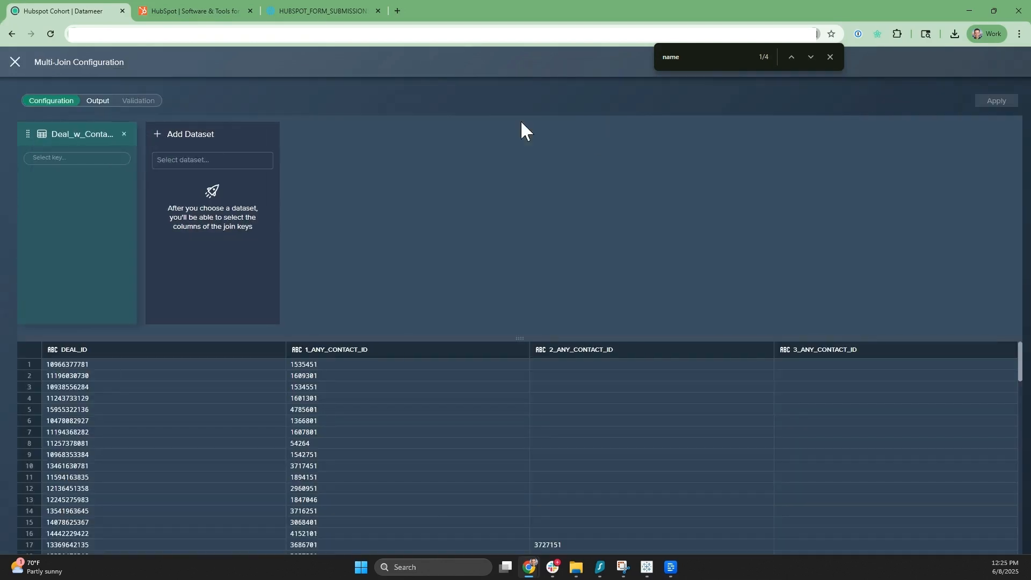
click(74, 159)
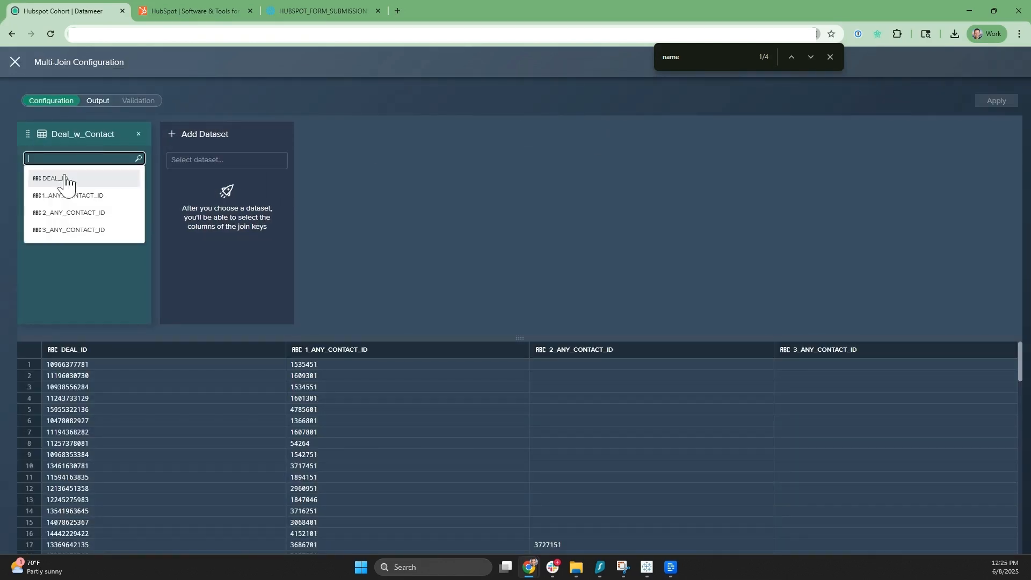
click(63, 181)
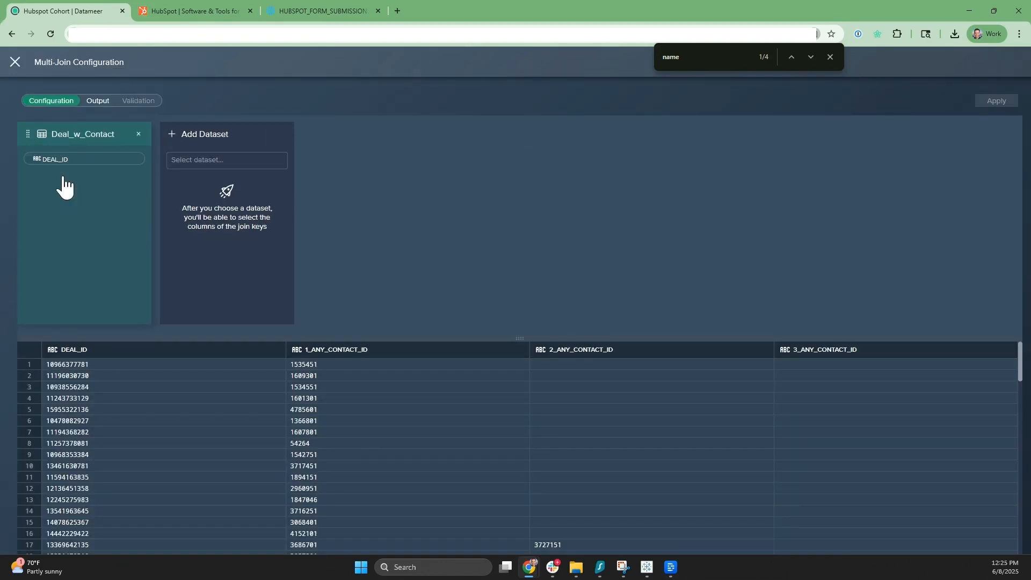
- Add the Deal dataset to the multi-join and match it on DEAL_ID
click(236, 160)
text(dea)
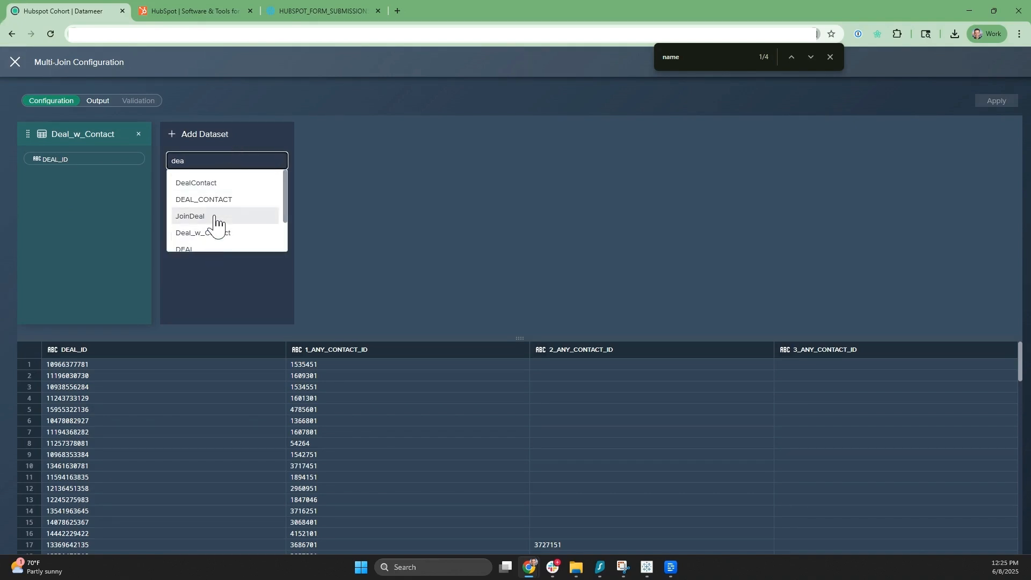
scroll(215, 224, down, 2)
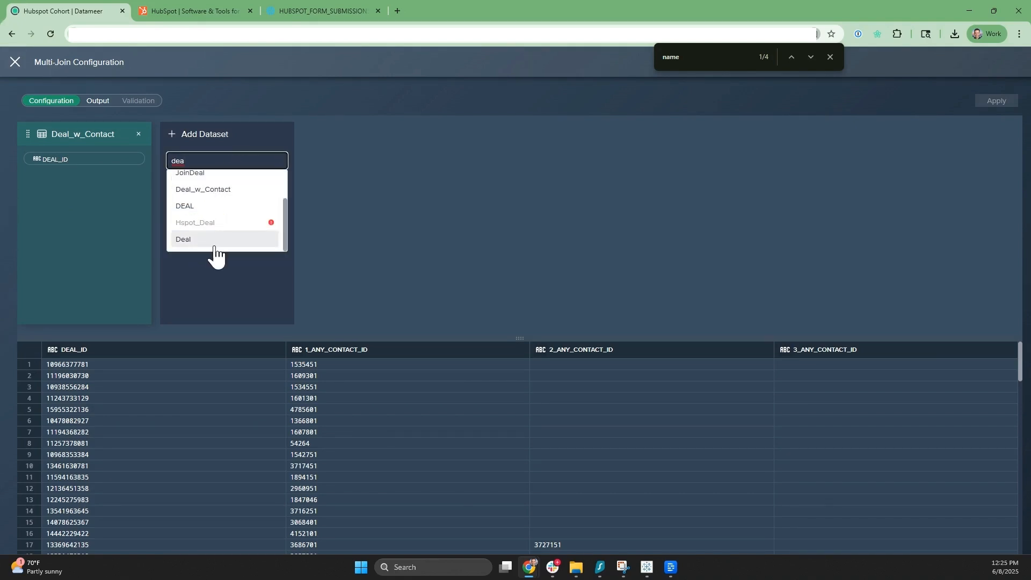
click(213, 240)
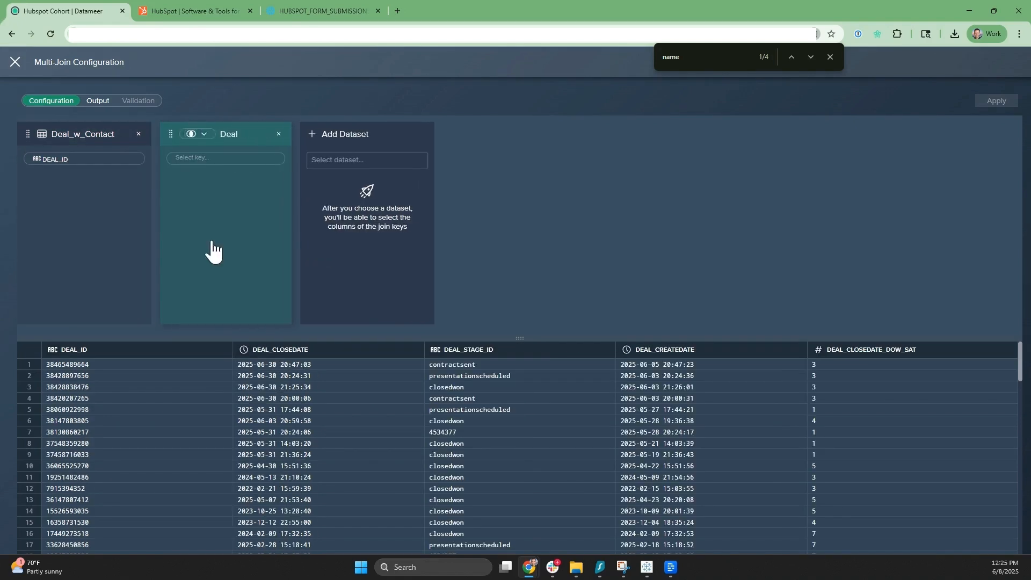
click(204, 158)
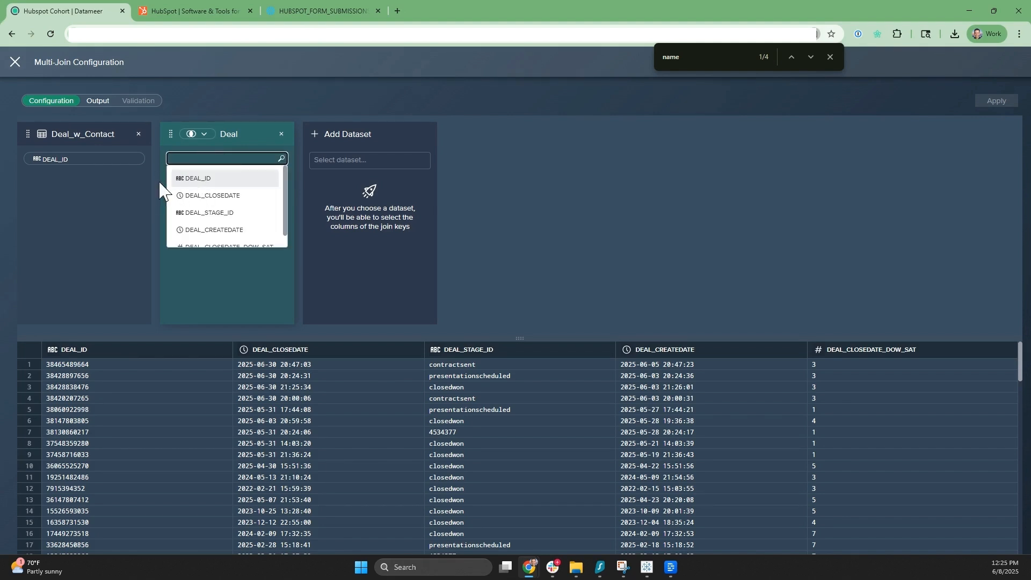
click(236, 178)
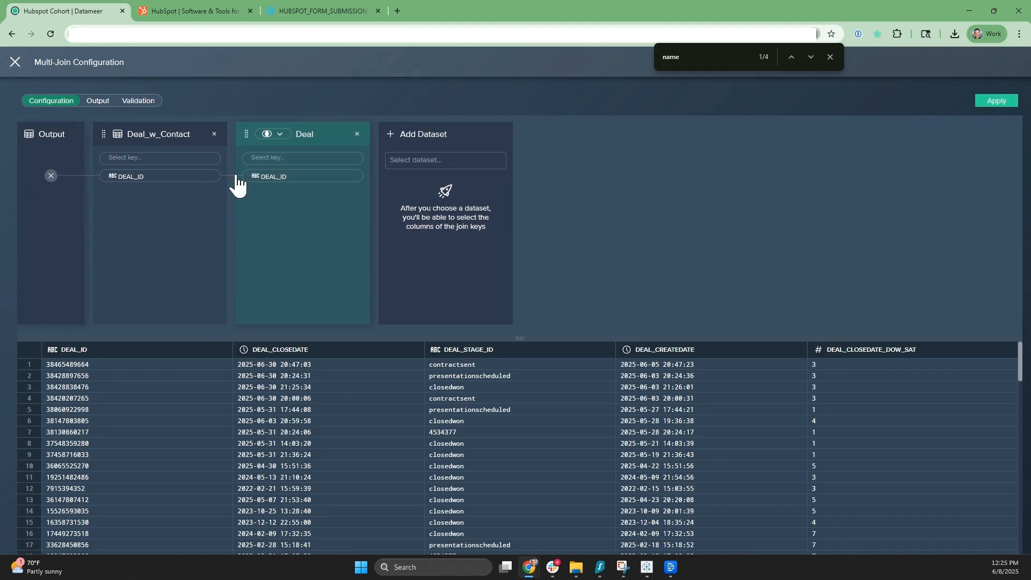
- Add the Contact dataset to the multi-join, matching 1_ANY_CONTACT_ID of Deal_w_Contact to CONTACT_ID
click(141, 159)
text(c)
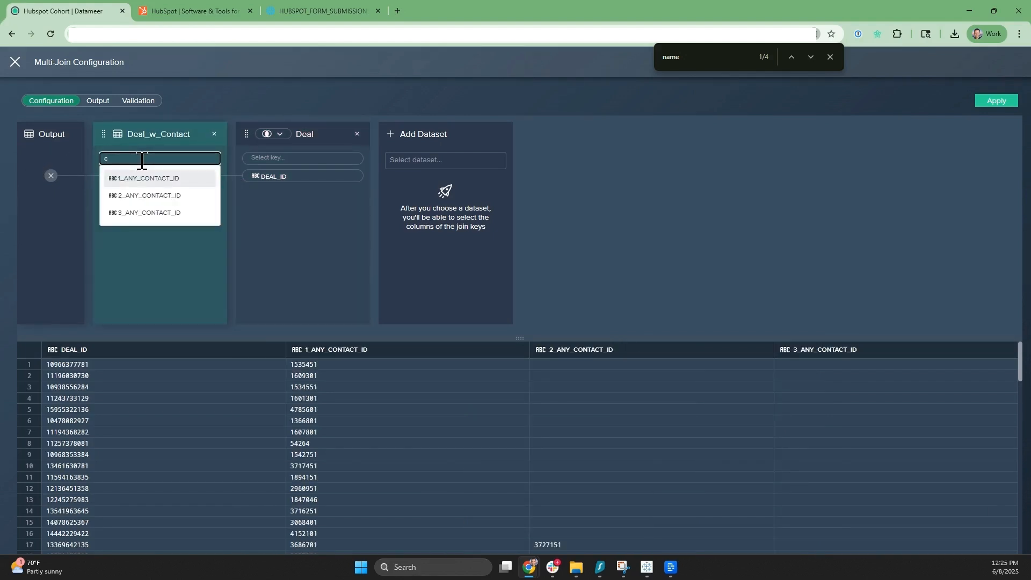
click(160, 178)
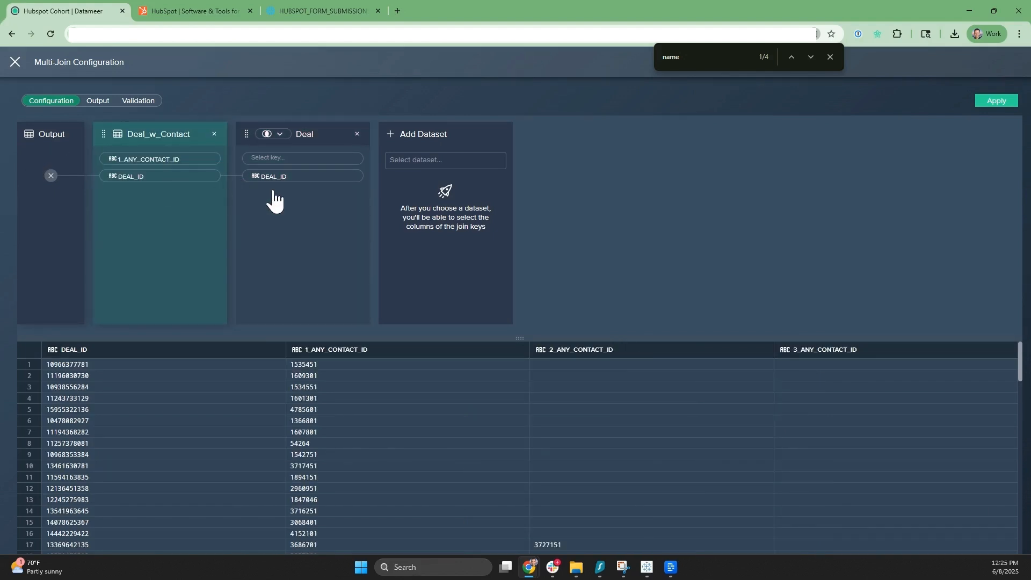
click(403, 163)
click(421, 182)
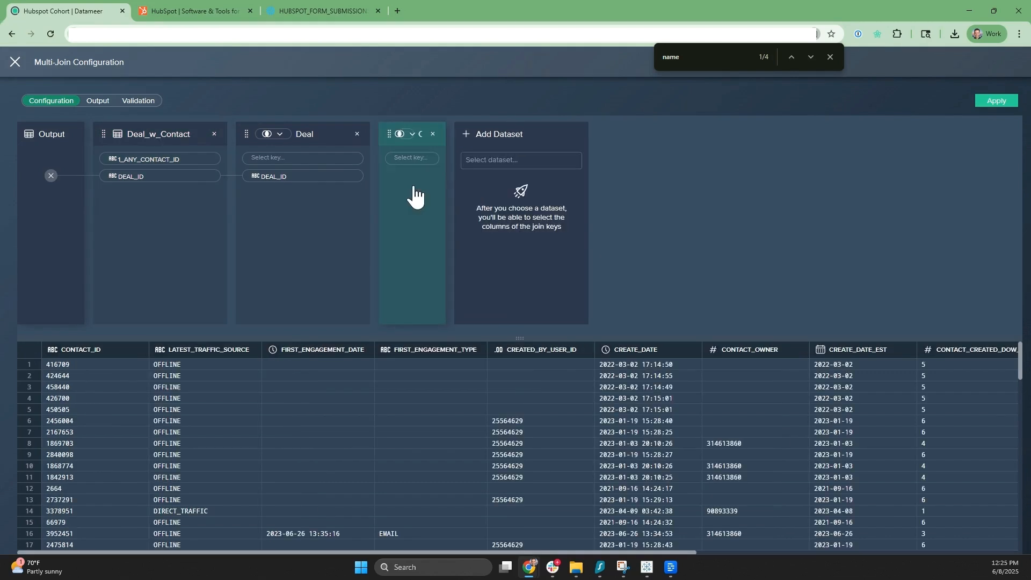
click(444, 158)
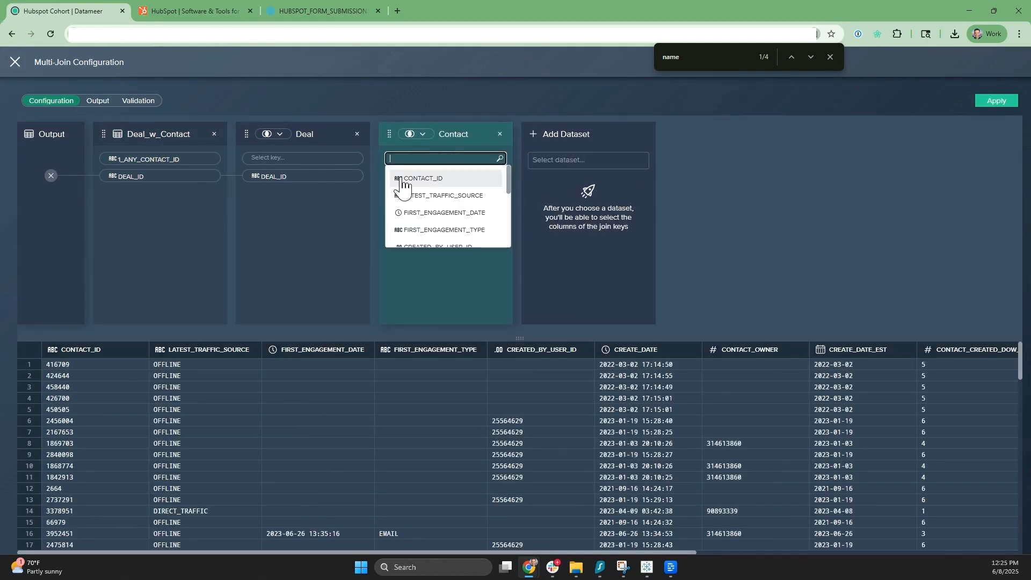
click(423, 180)
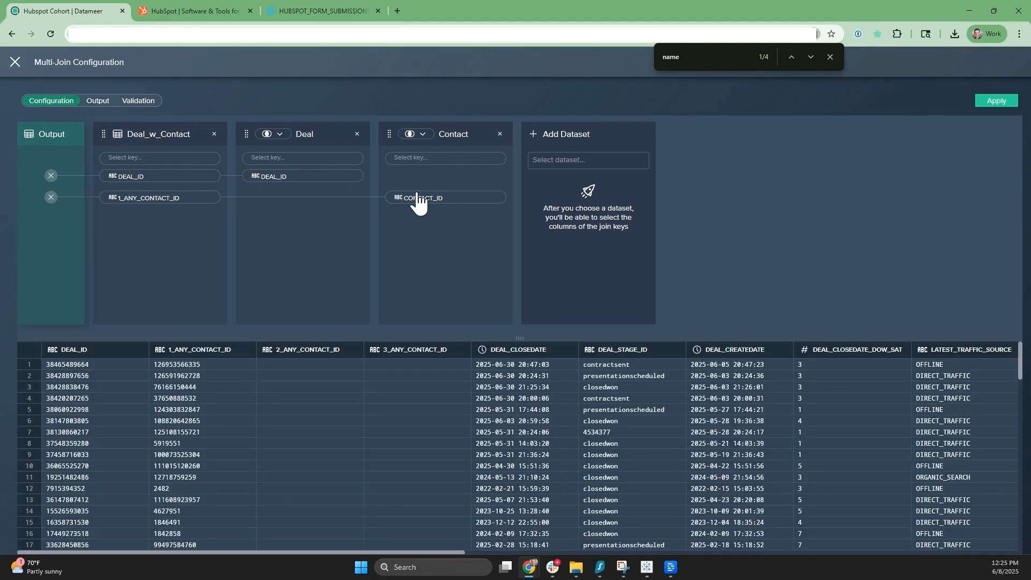
- Calculate the join validation for Deal_w_Contact, Deal and Contact and compare their matched, unmatched and source row counts
click(267, 135)
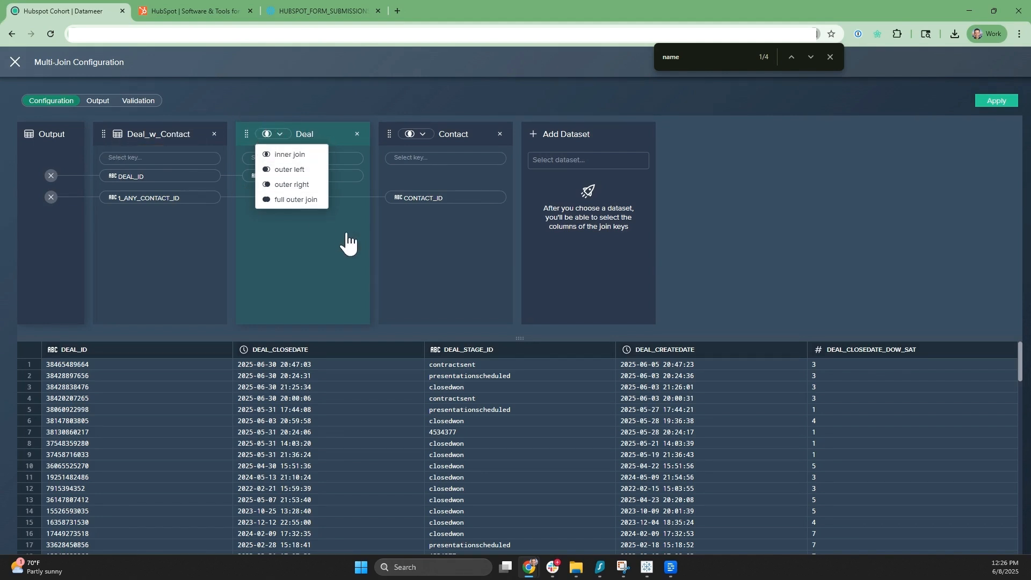
click(135, 103)
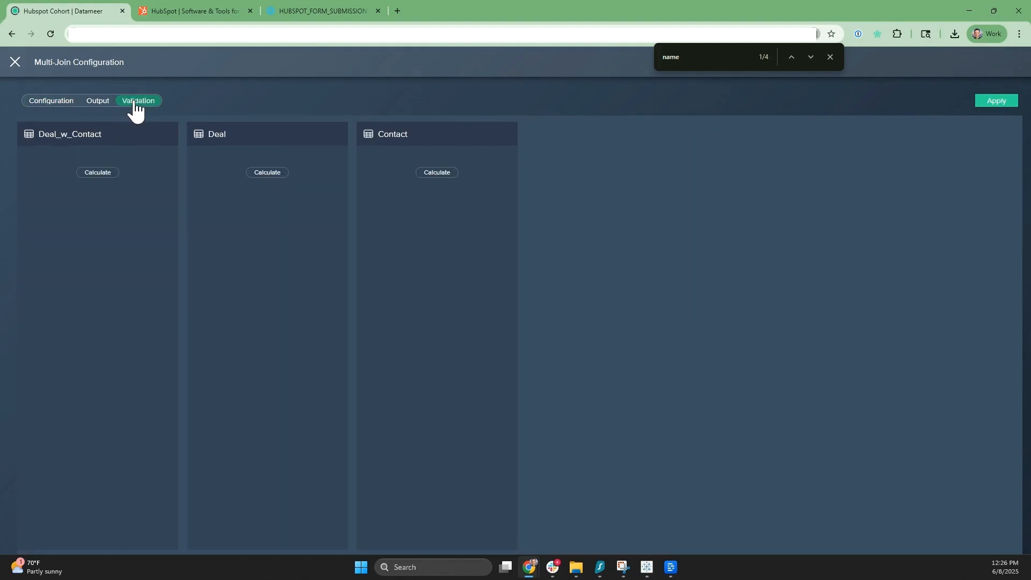
click(103, 173)
click(259, 174)
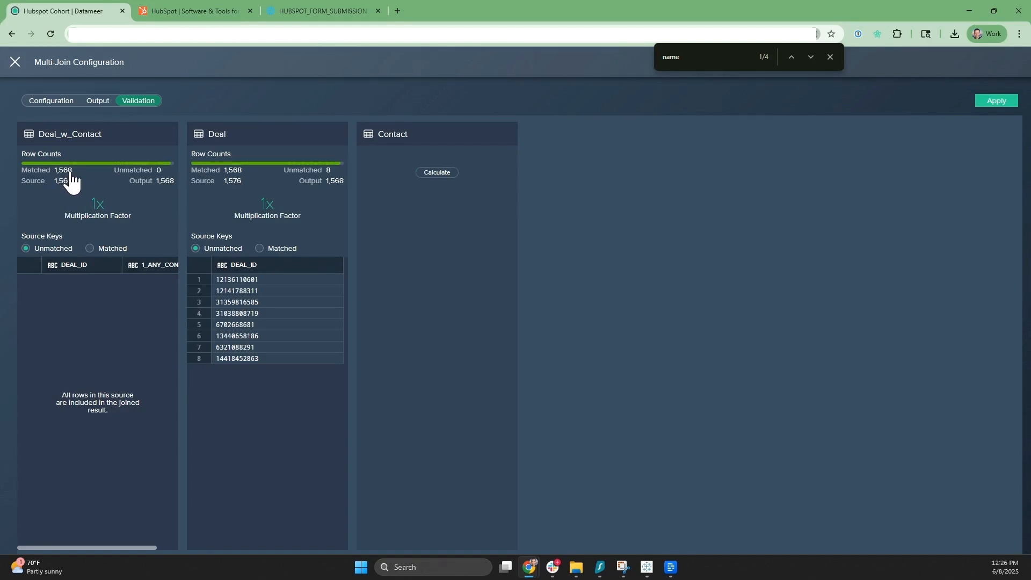
mouse_move(53, 231)
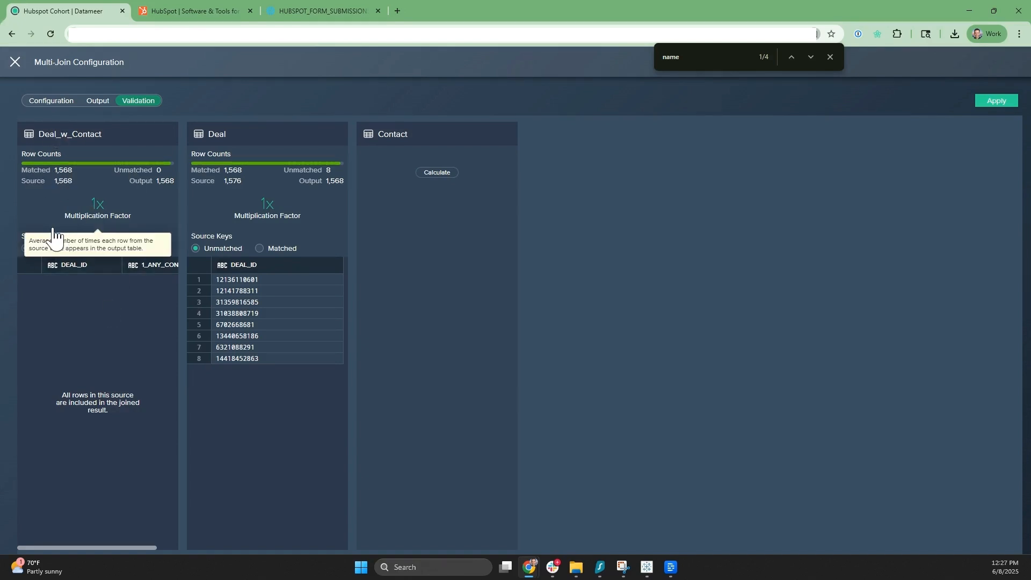
drag(226, 184, 242, 184)
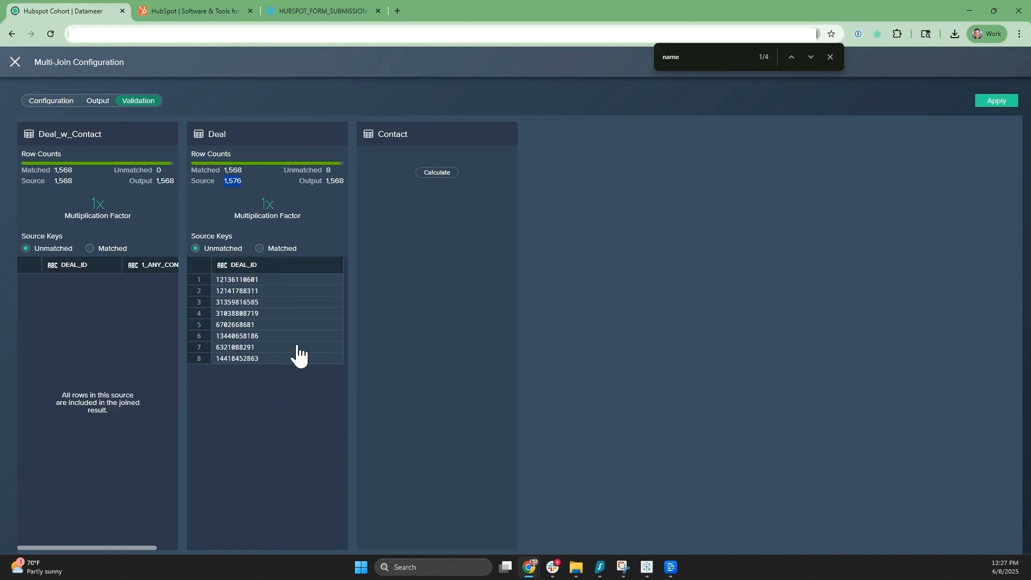
click(439, 175)
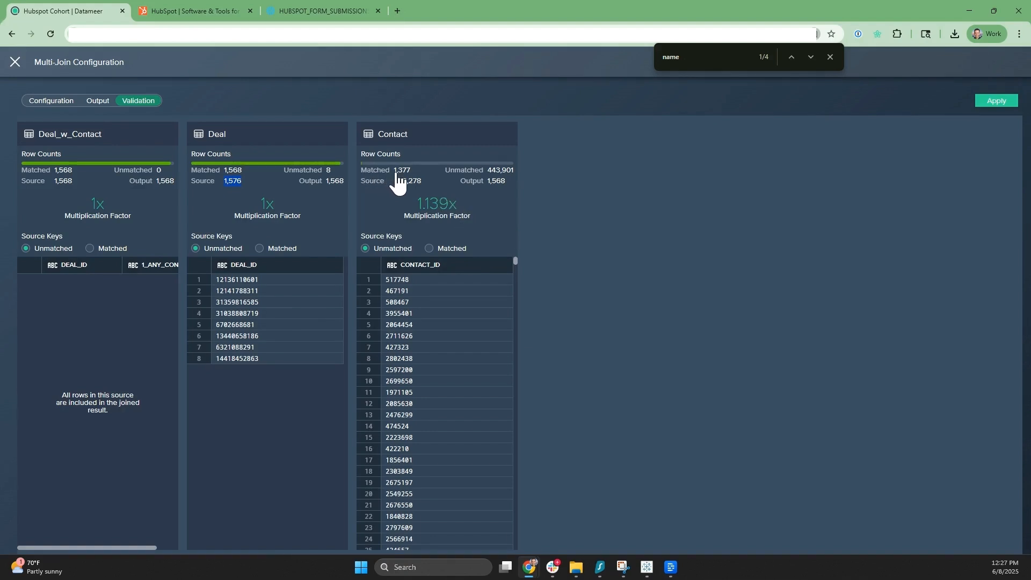
drag(394, 172, 422, 182)
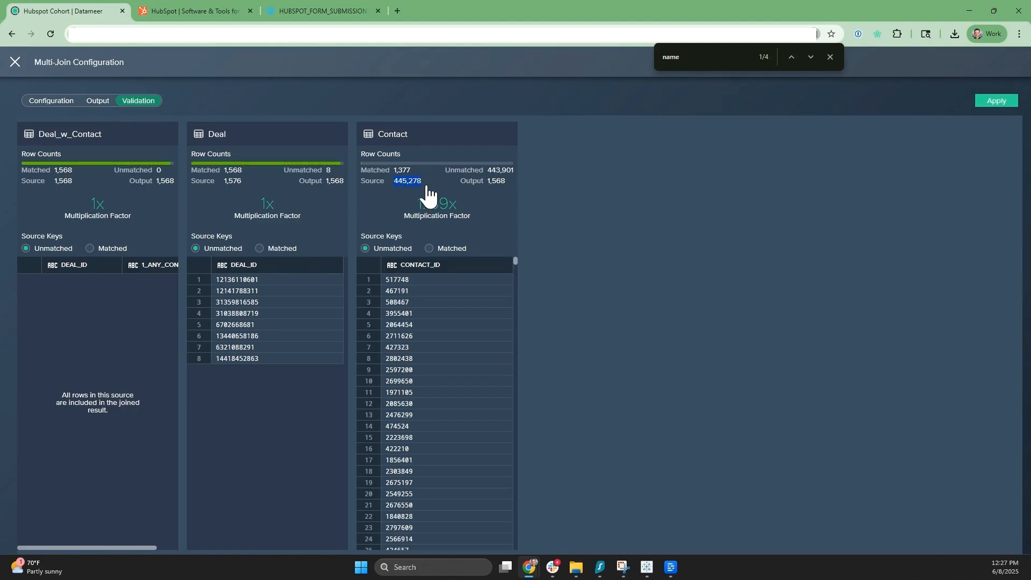
- Change the join type of the Contact dataset to full outer join
click(49, 102)
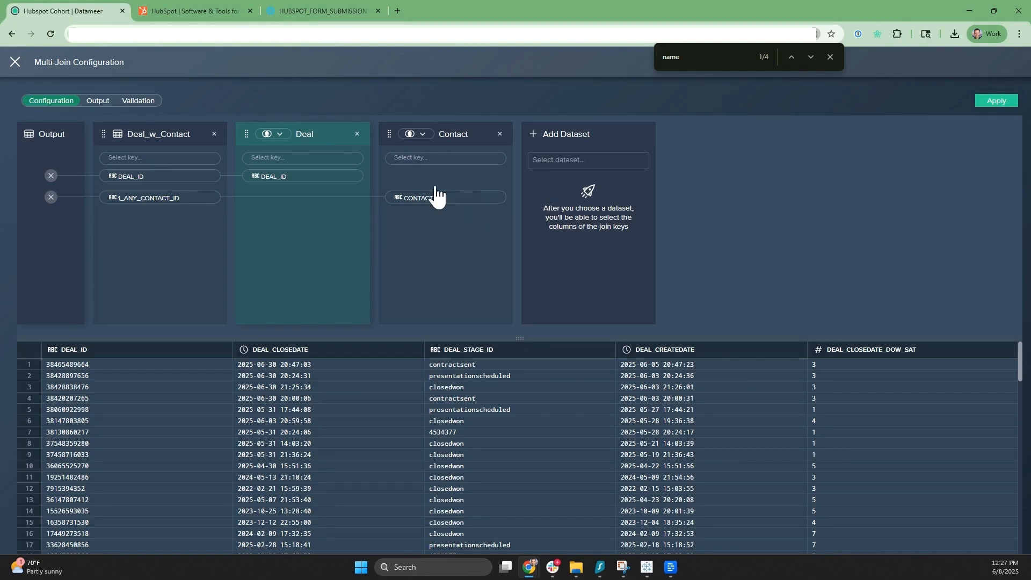
click(416, 135)
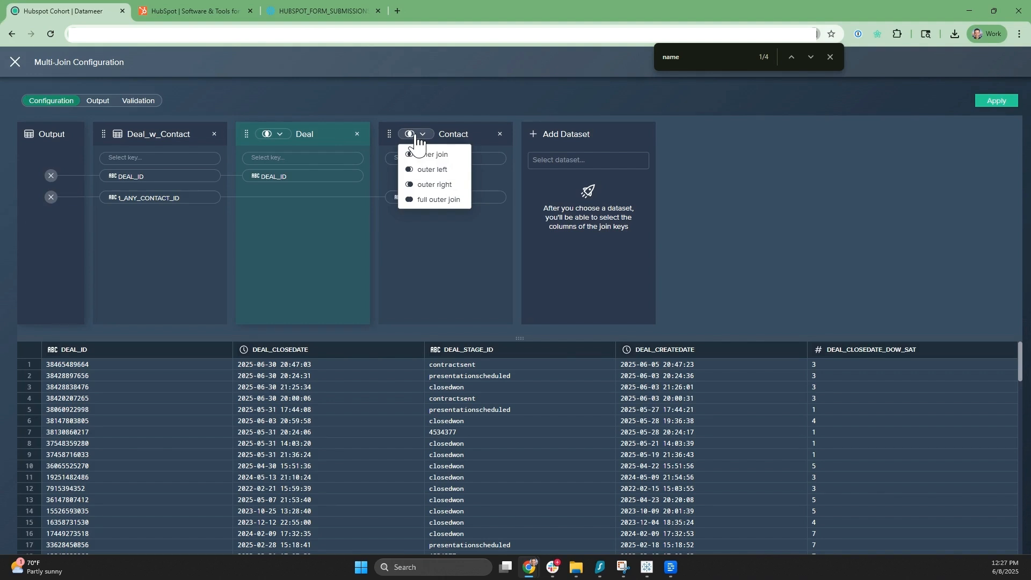
click(424, 202)
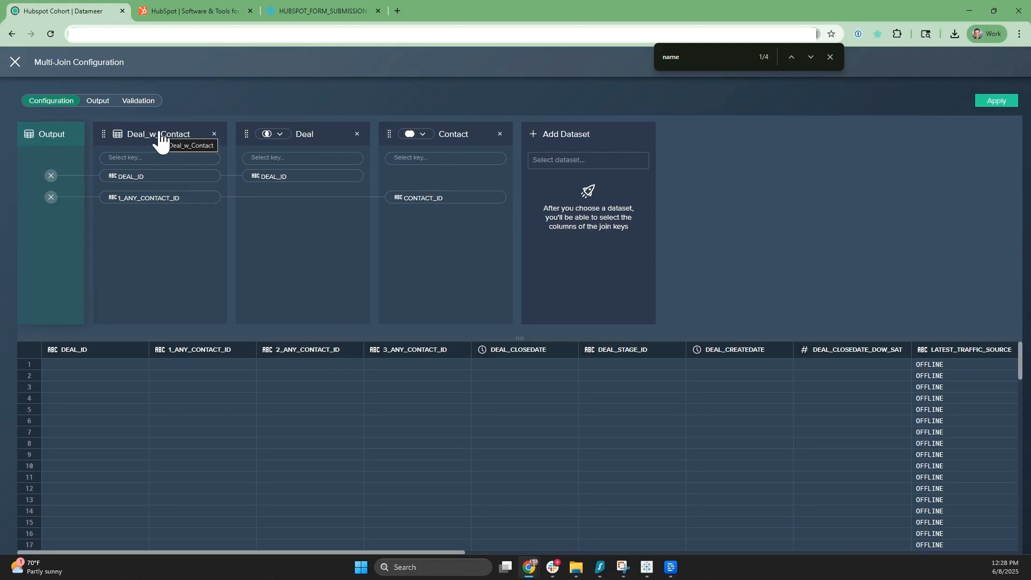
- Recalculate the validation for Contact and check its row counts and matched source keys
click(135, 100)
click(436, 172)
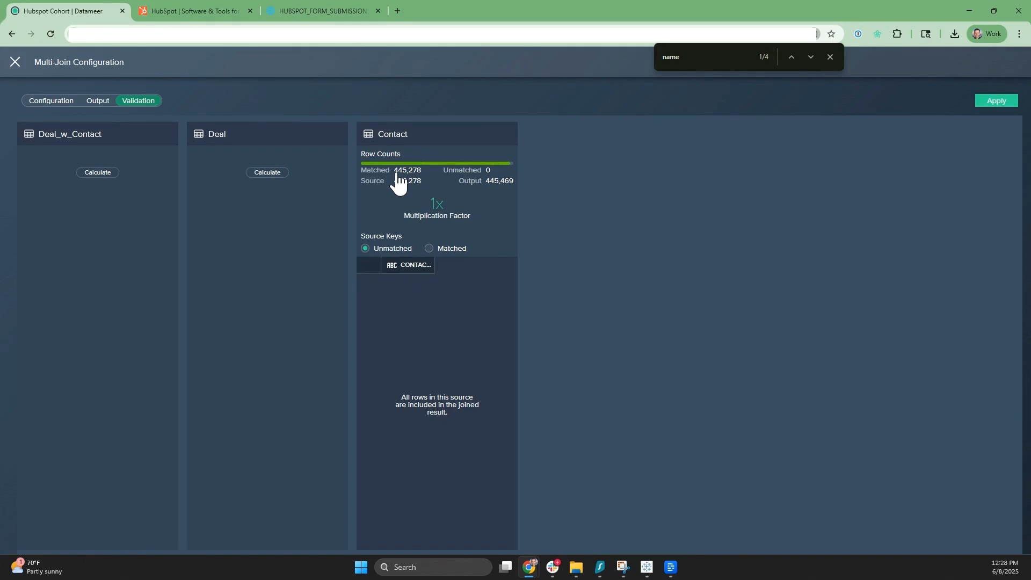
click(433, 251)
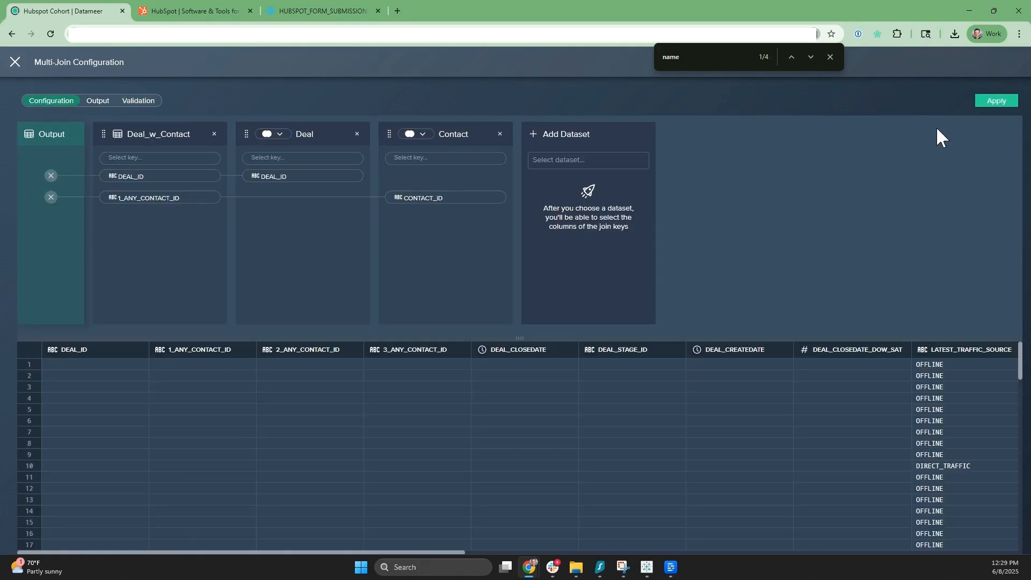
- Apply the multi-join configuration with full outer joins for both Deal and Contact
click(995, 102)
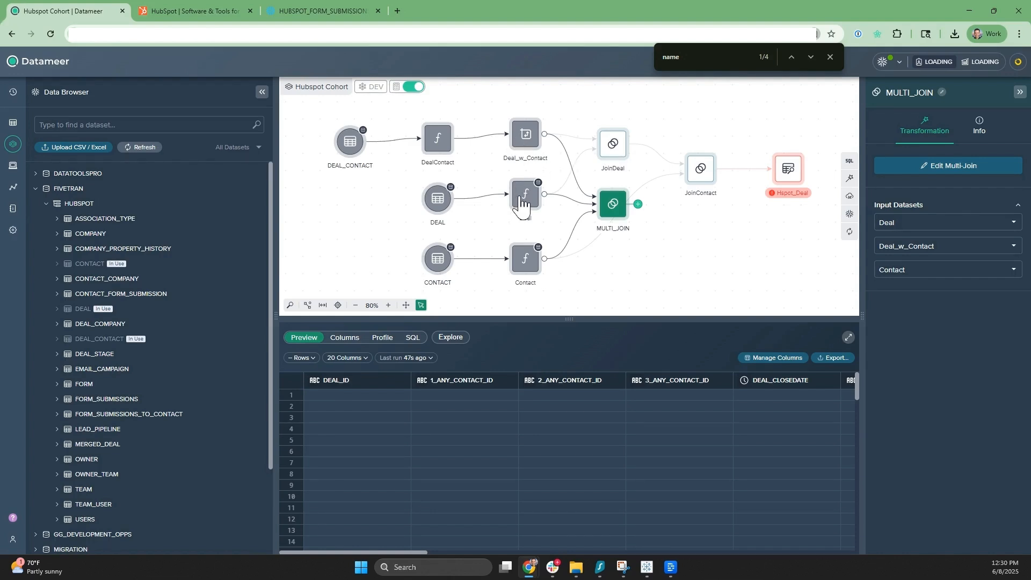
- Review the unmatched rows in the existing JoinContact join configuration and close it without changes
click(700, 172)
click(864, 229)
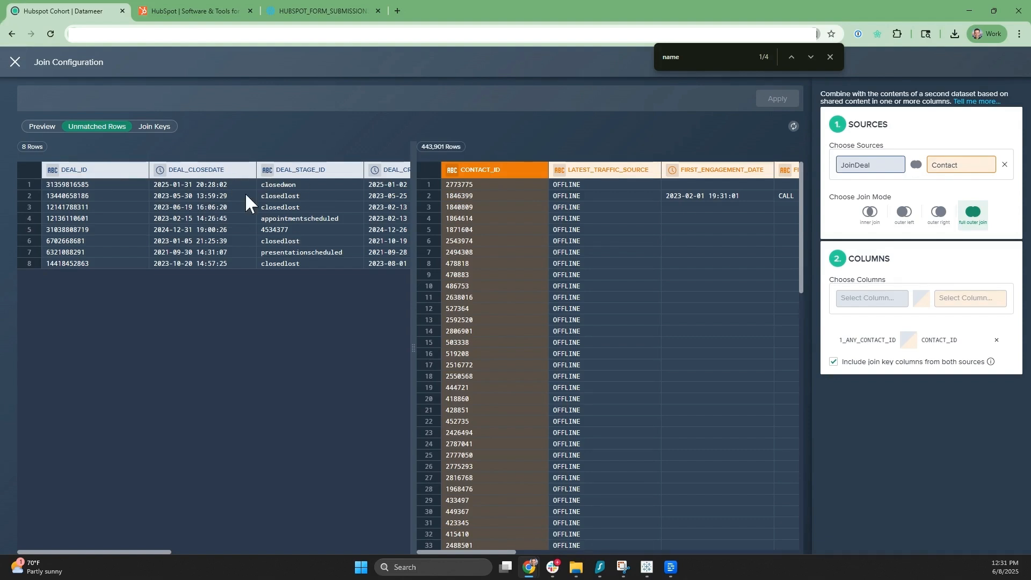
click(15, 62)
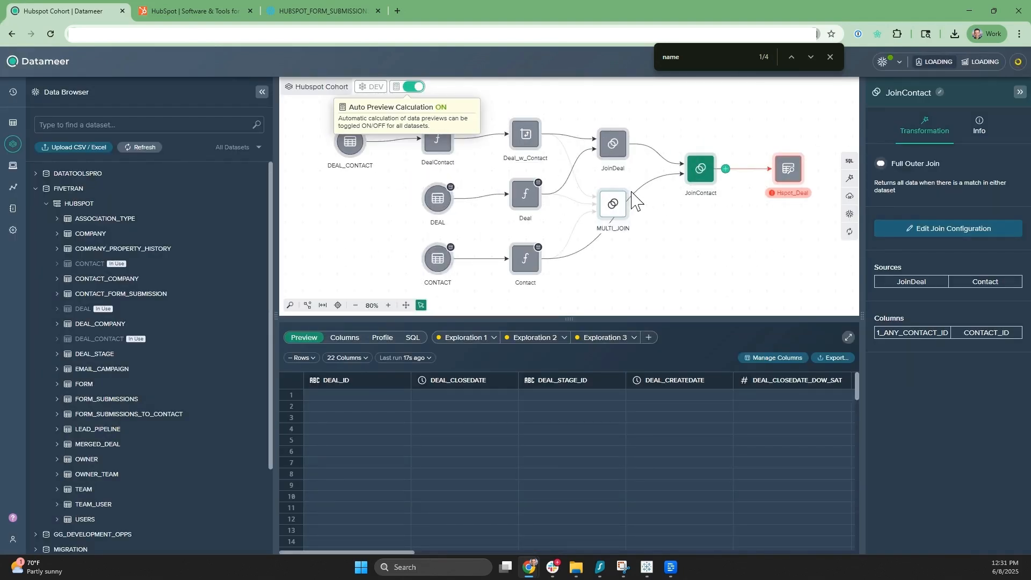
- Start a new exploration of the MULTI_JOIN node and choose DEAL_CREATEDATE as its filter column
click(622, 208)
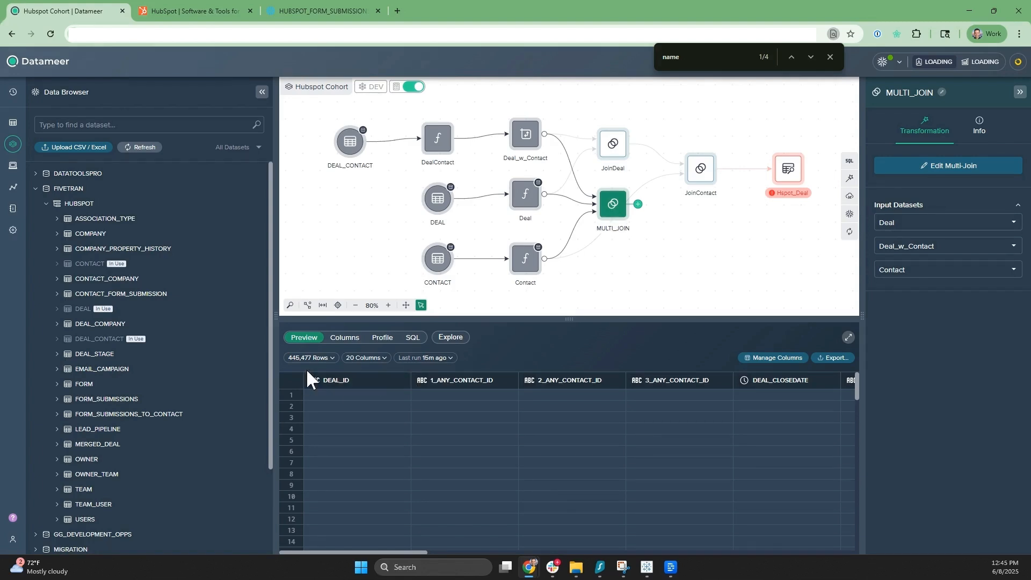
click(451, 339)
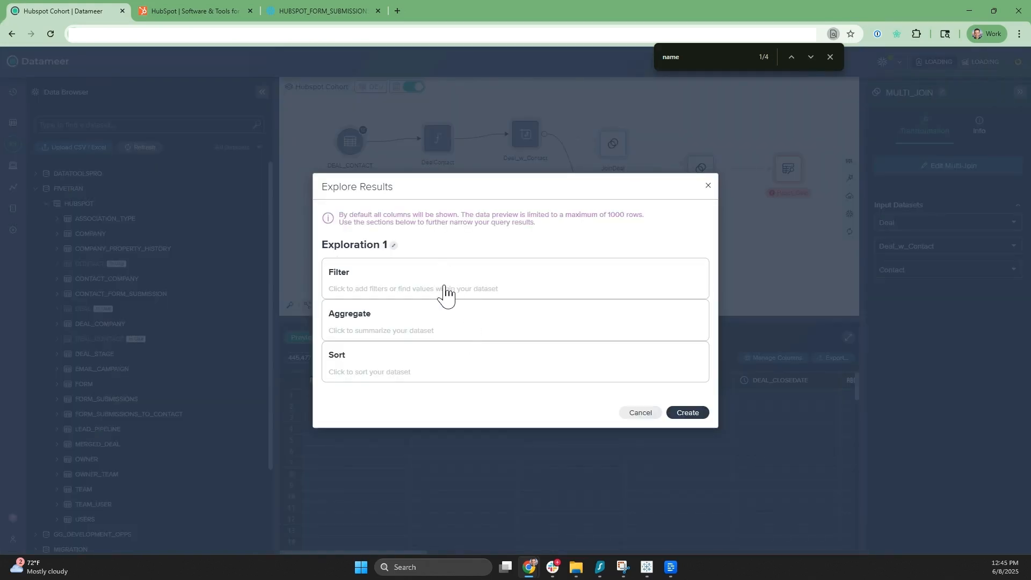
click(446, 290)
click(392, 286)
scroll(419, 325, down, 5)
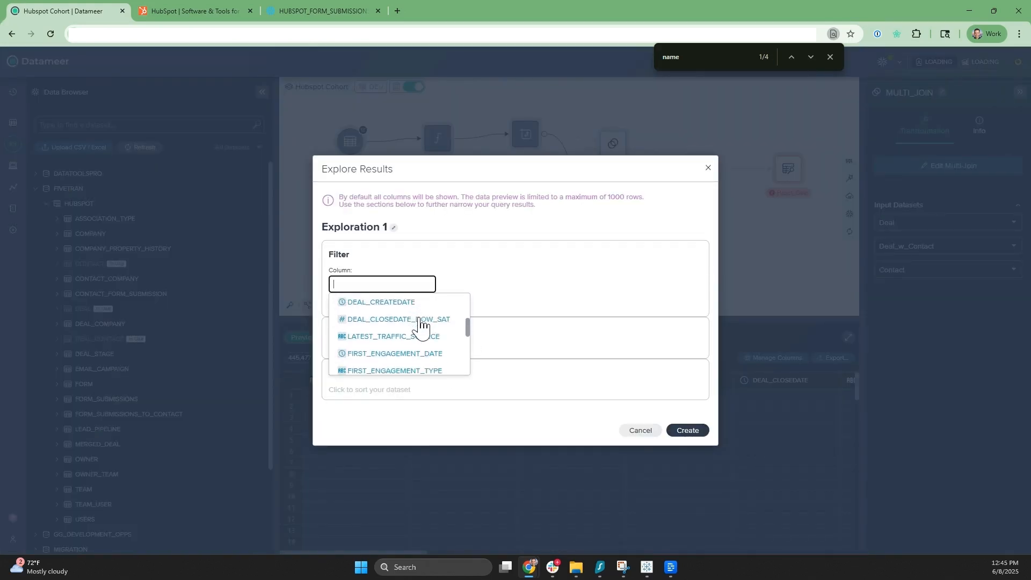
click(409, 303)
- Set the DEAL_CREATEDATE filter to not before 2024-01-01 and create the exploration
click(513, 273)
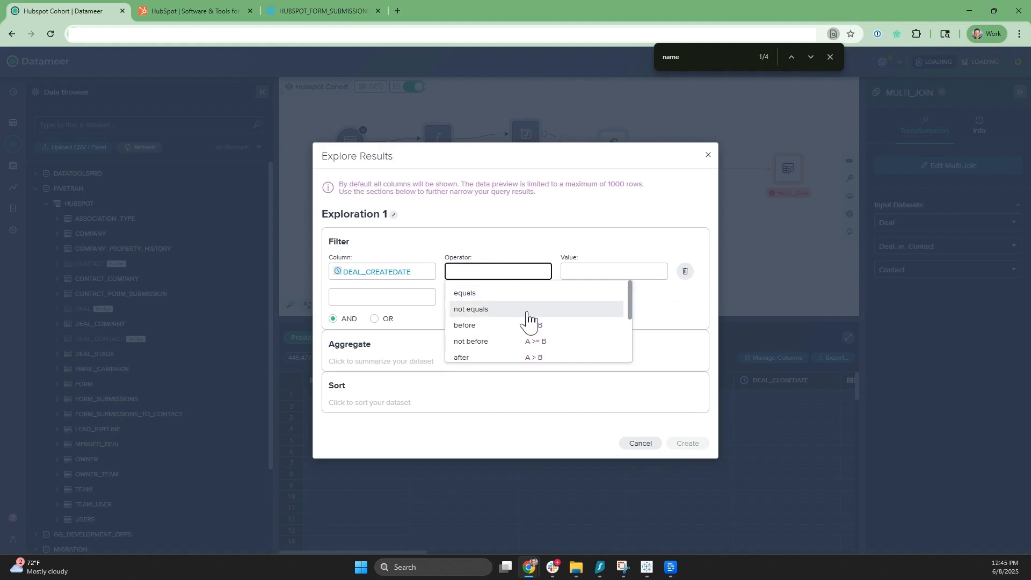
click(500, 342)
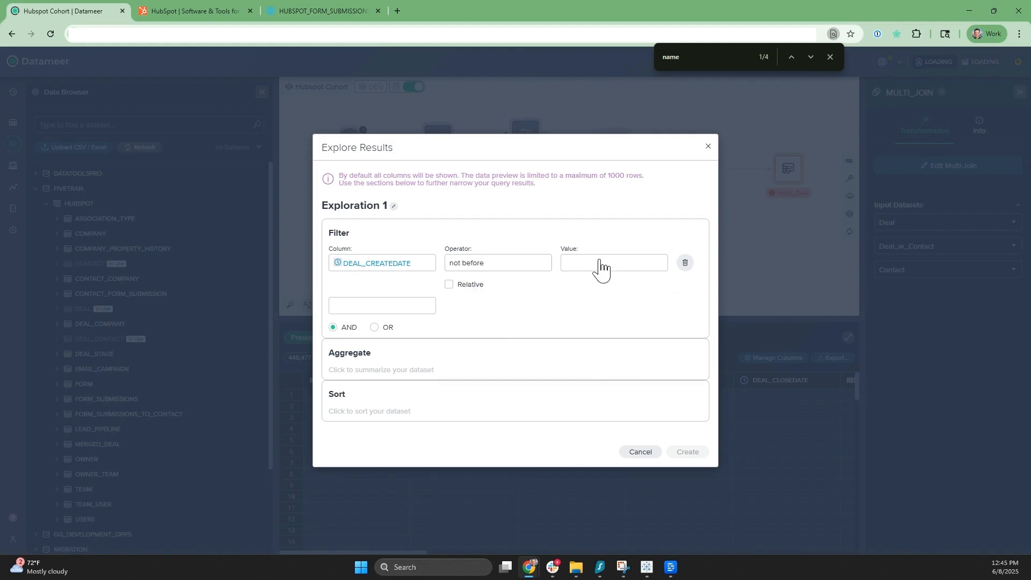
click(601, 268)
text(2024-01-01)
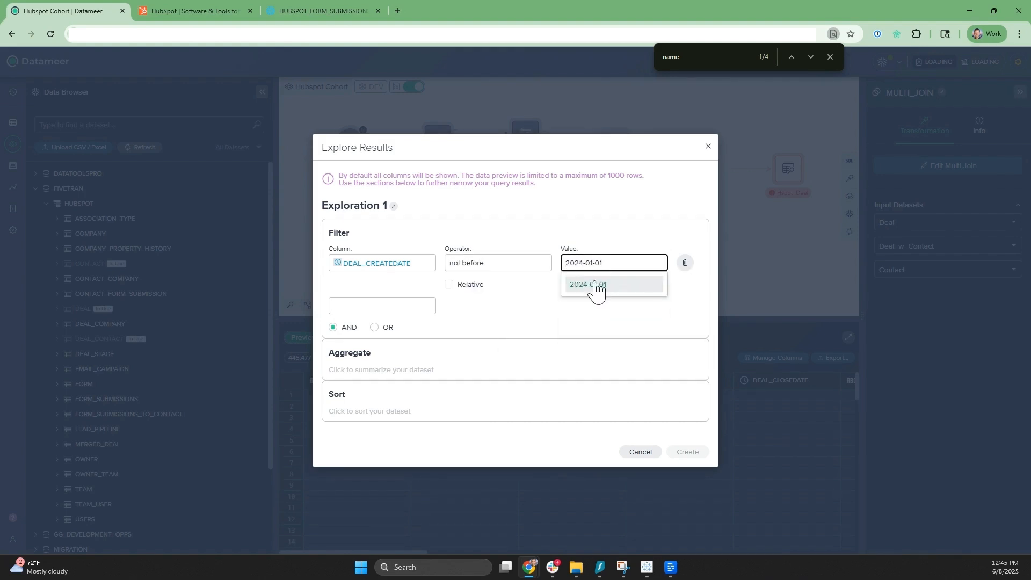
click(590, 285)
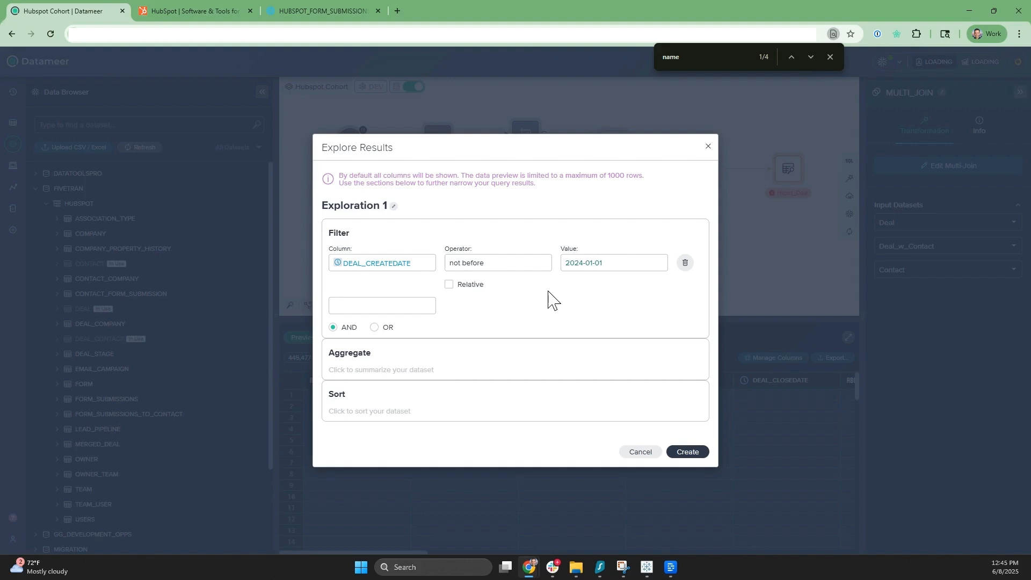
click(680, 450)
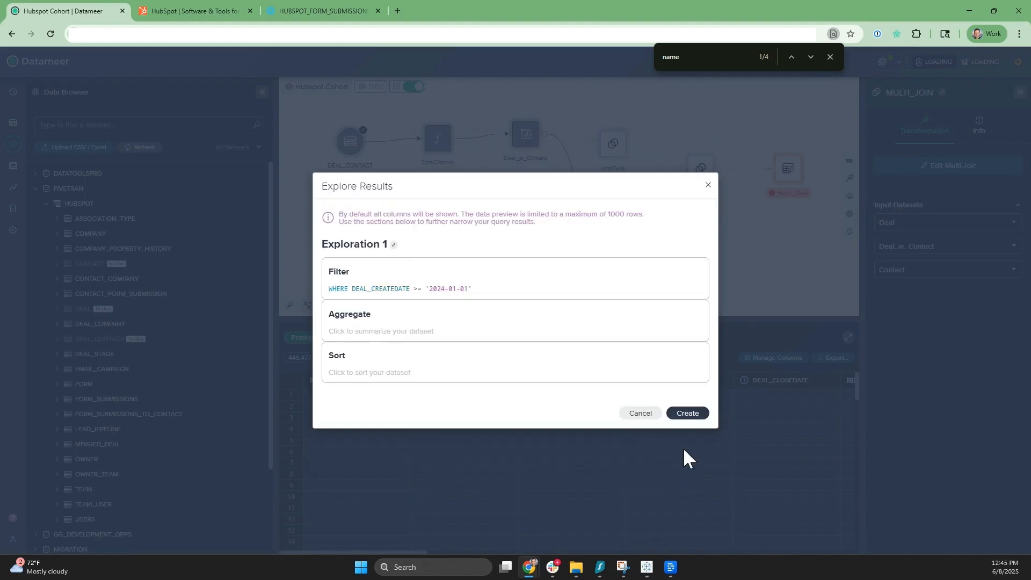
click(688, 413)
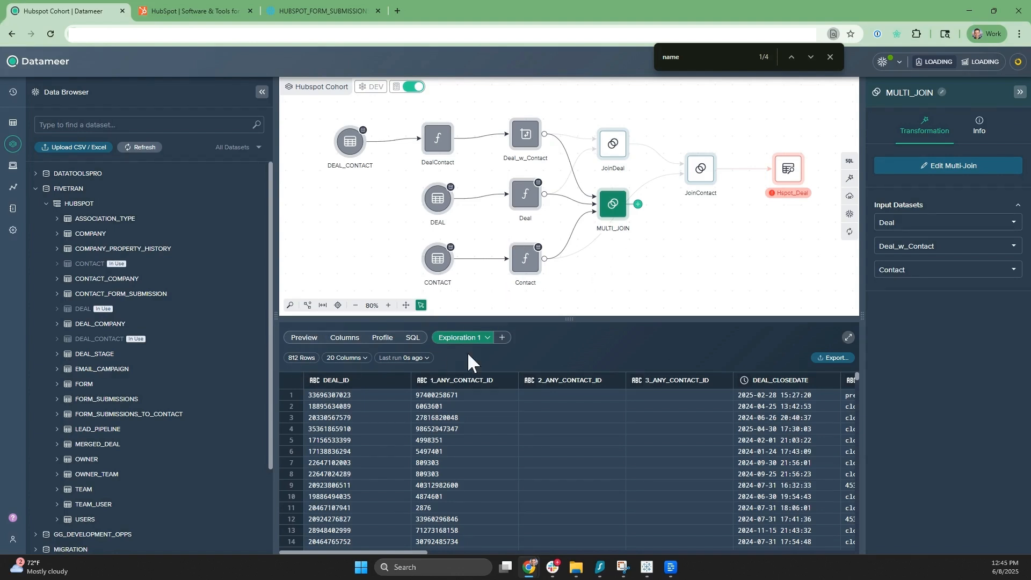
- Edit Exploration 1 and add CREATE_DATE as an aggregate dimension
click(487, 338)
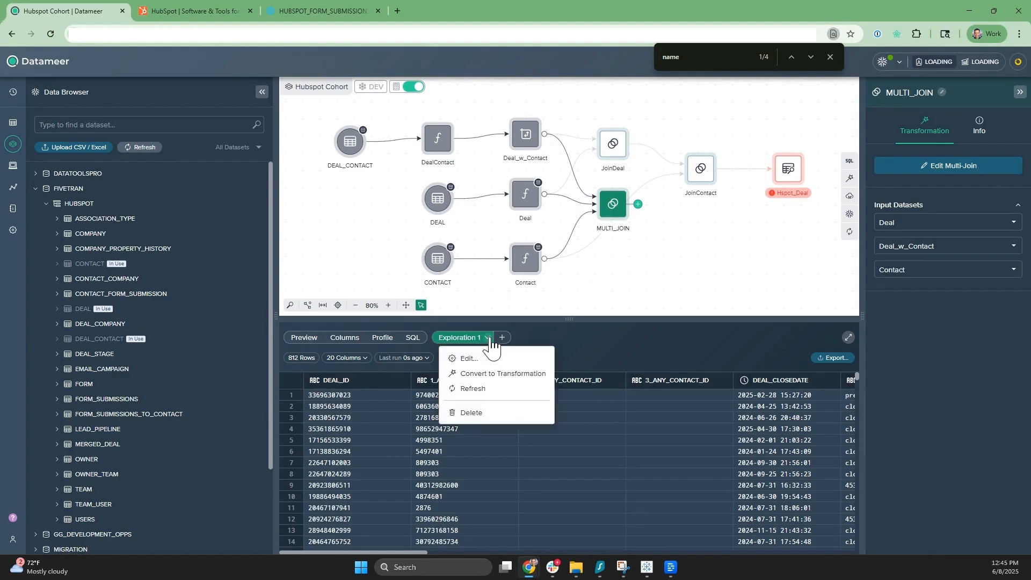
click(470, 357)
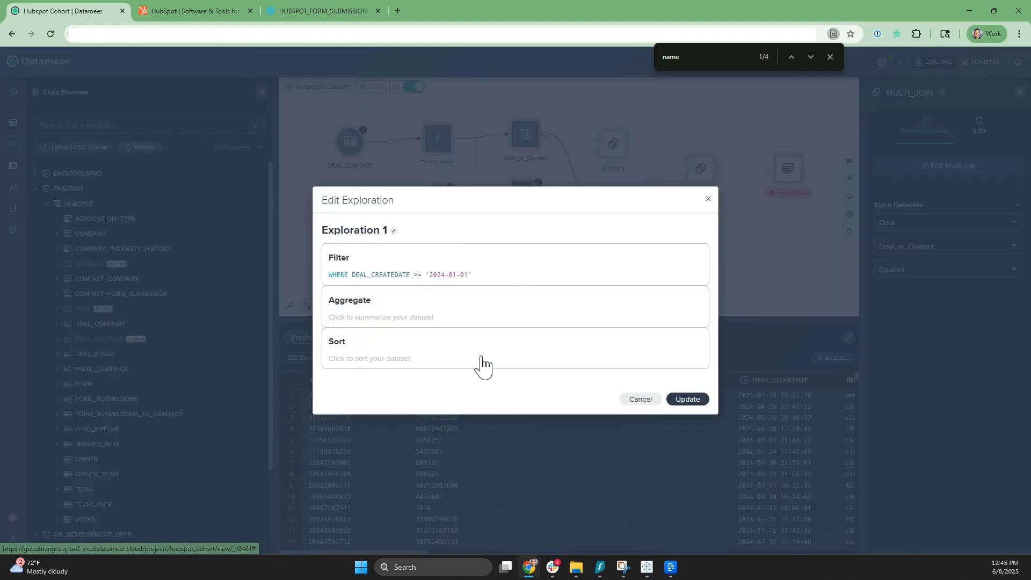
click(434, 317)
click(381, 305)
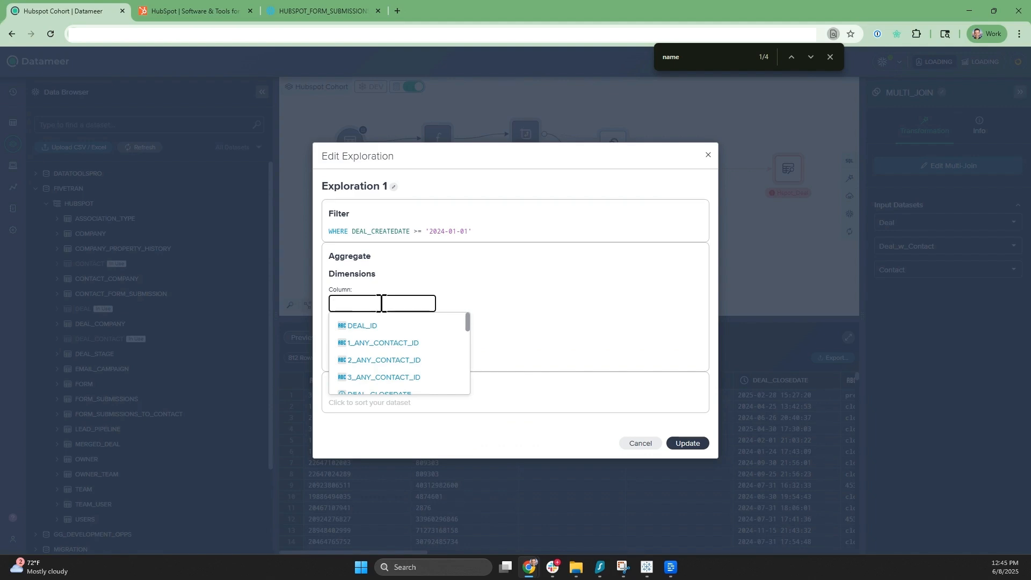
text(create)
scroll(425, 355, down, 1)
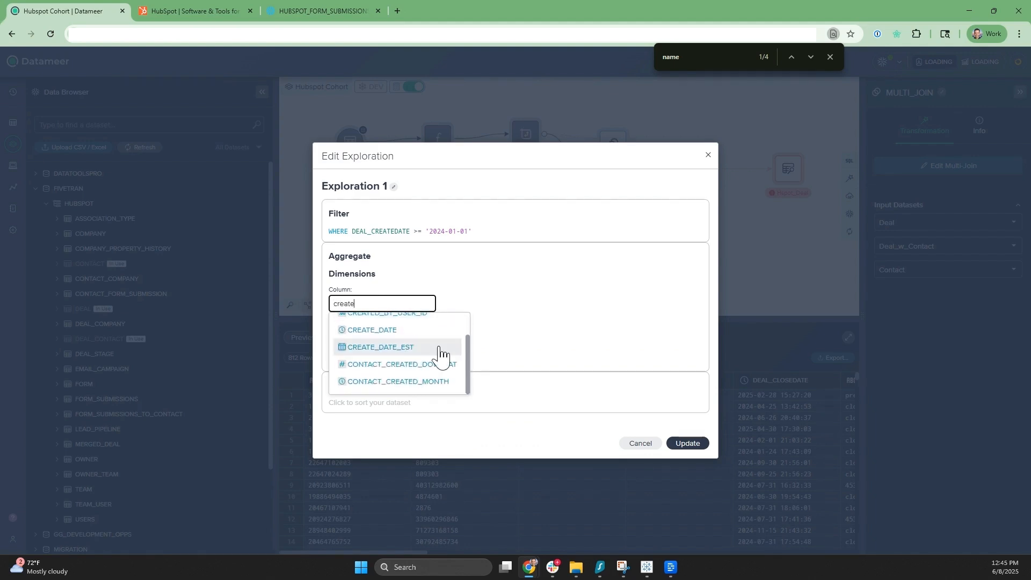
scroll(435, 357, up, 1)
click(396, 362)
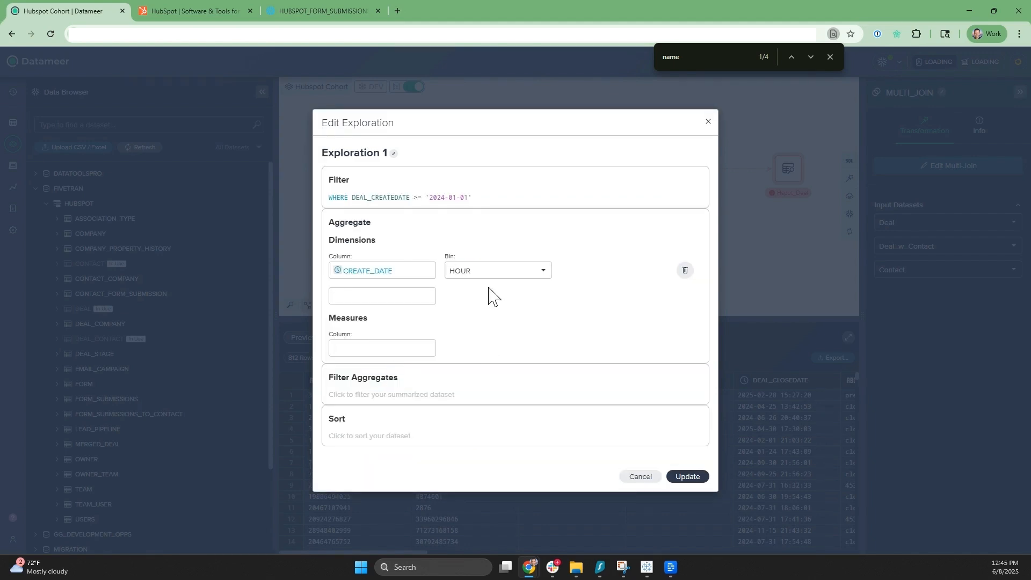
- Bin the date dimension by MONTH and add a distinct count of DEAL_ID as the measure
click(490, 273)
click(511, 326)
click(376, 348)
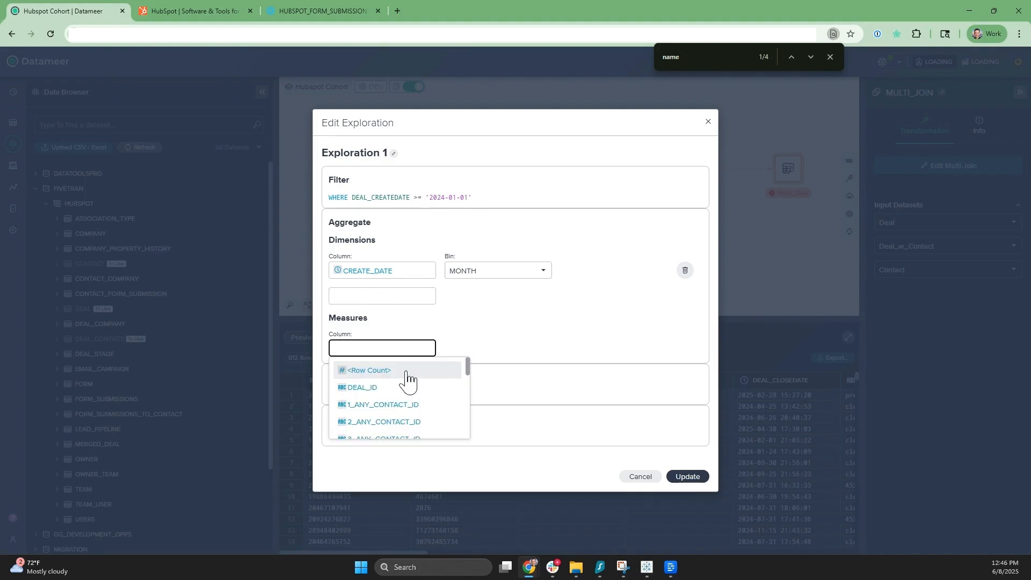
click(390, 388)
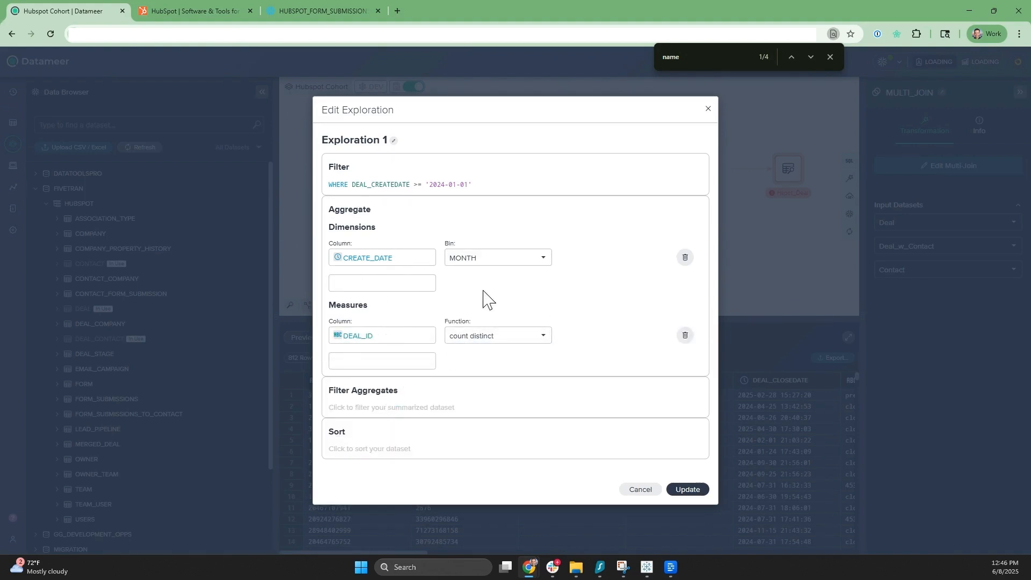
- Try to add a sort column to the aggregated exploration
click(398, 457)
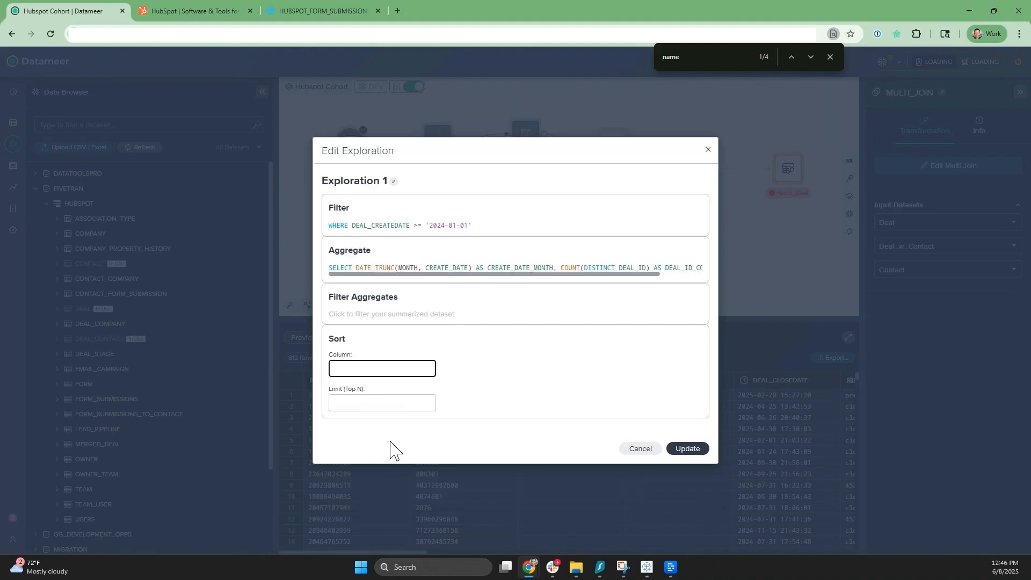
click(395, 370)
click(408, 396)
click(510, 357)
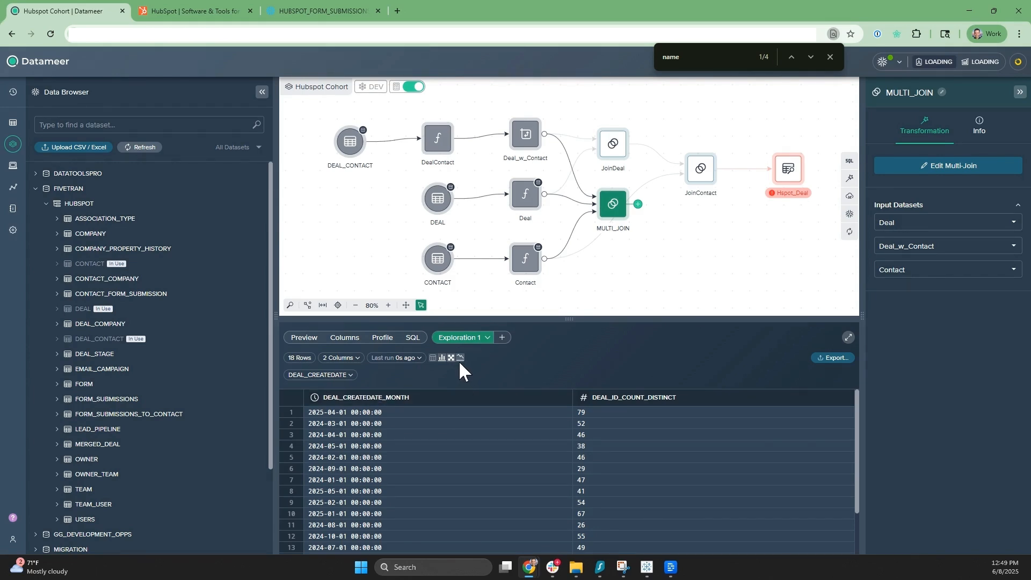
- View the monthly distinct deal counts in the available chart types, including the line chart, and return to the table view
click(441, 358)
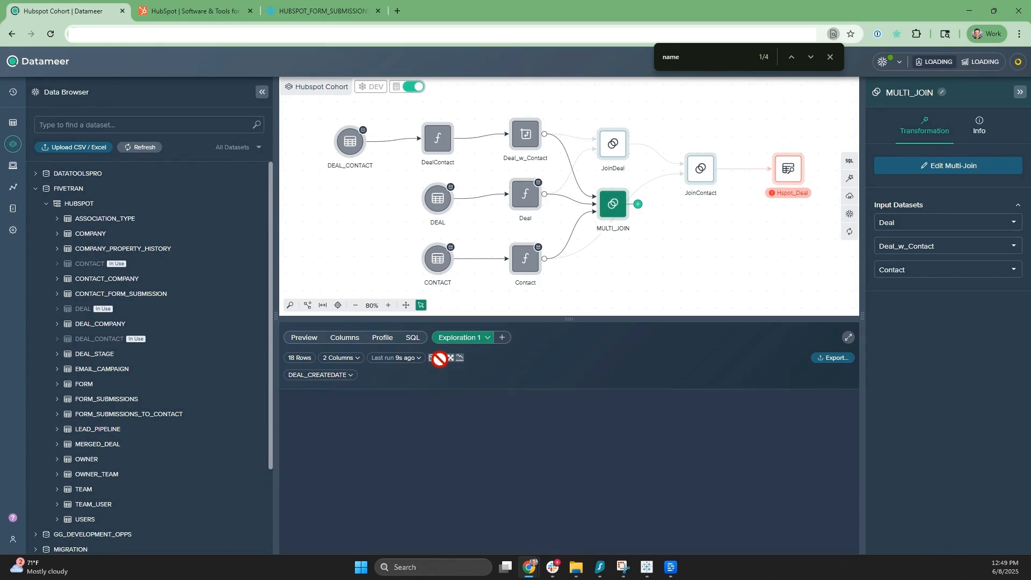
click(455, 358)
click(464, 358)
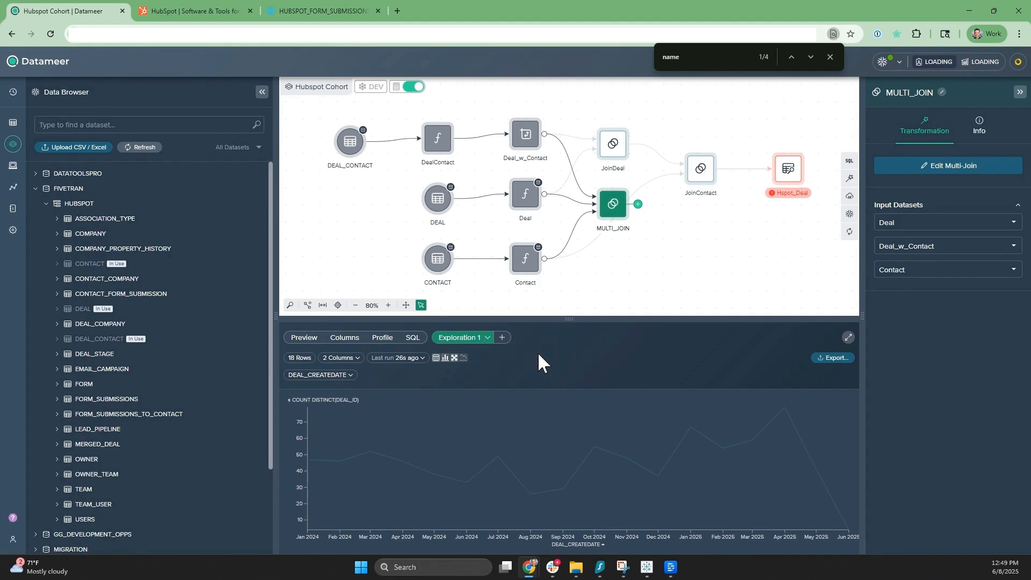
click(436, 358)
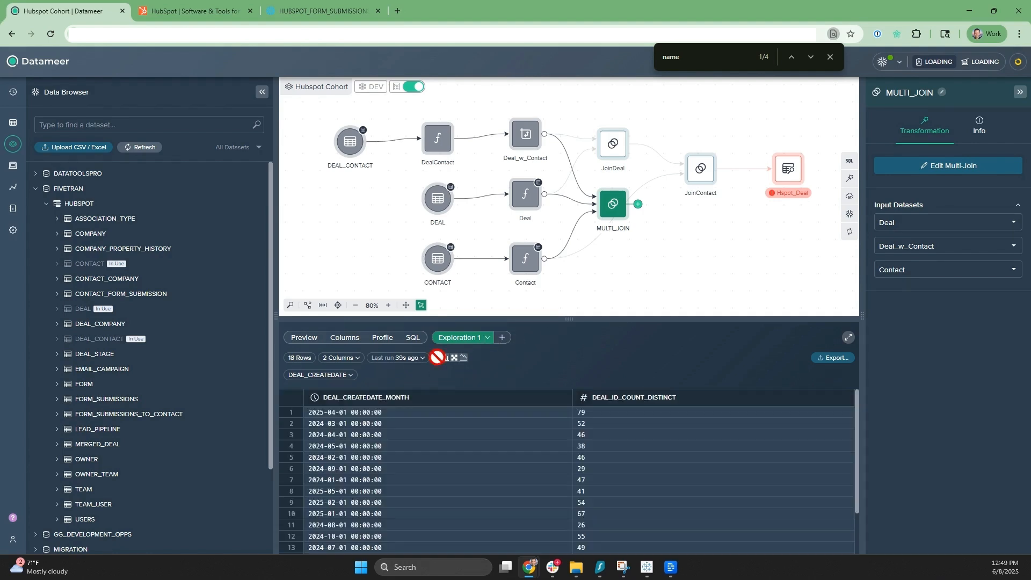
- Convert Exploration 1 into a transformation node fed by MULTI_JOIN
click(487, 337)
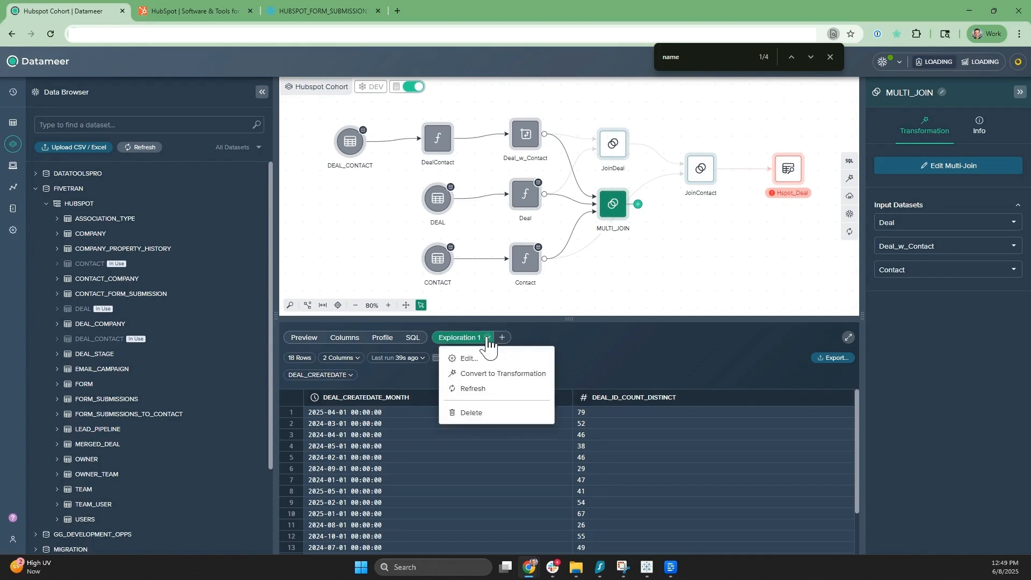
click(488, 374)
click(705, 231)
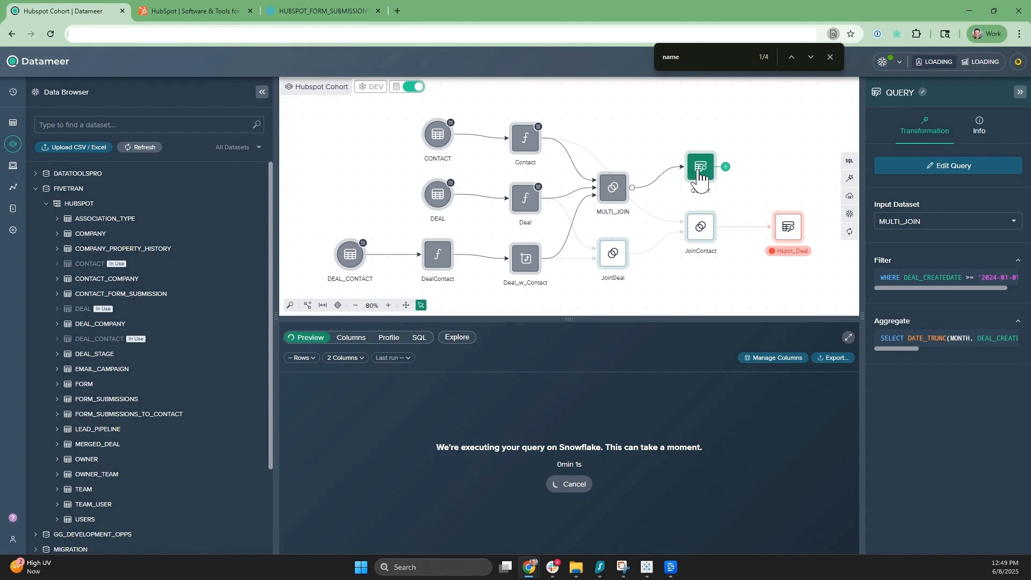
- Deploy the QUERY node to Snowflake as a table named DEAL_MONTHLY_VALIDATION in the PUBLIC schema of DATATOOLSPRO
right_click(697, 185)
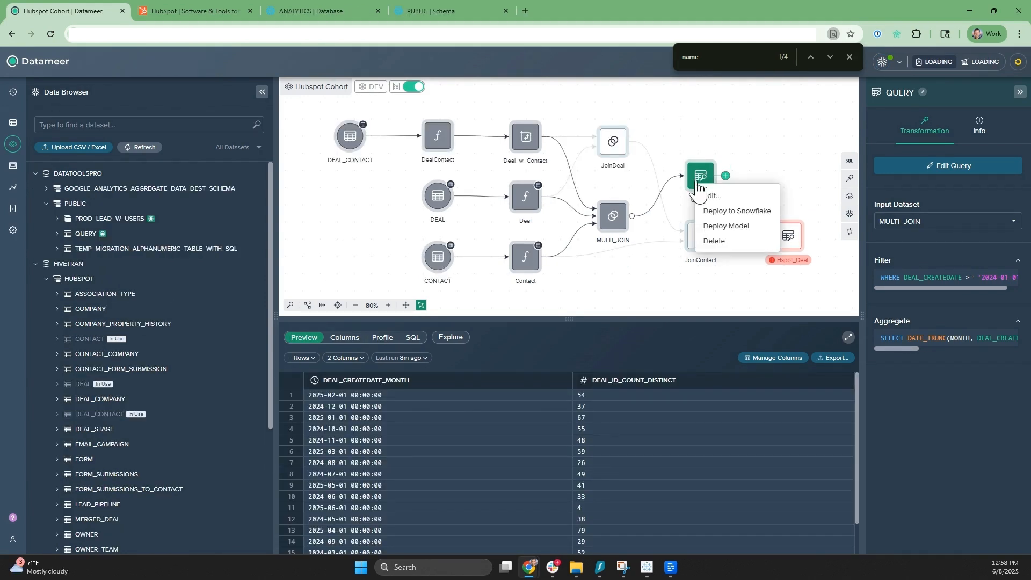
click(709, 211)
click(427, 151)
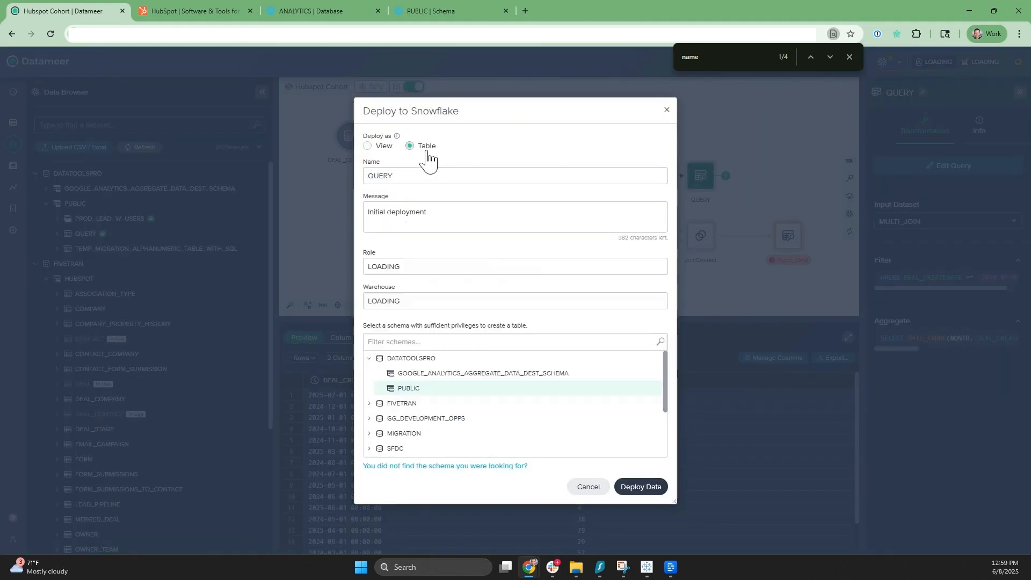
double_click(376, 172)
text(DEALY)
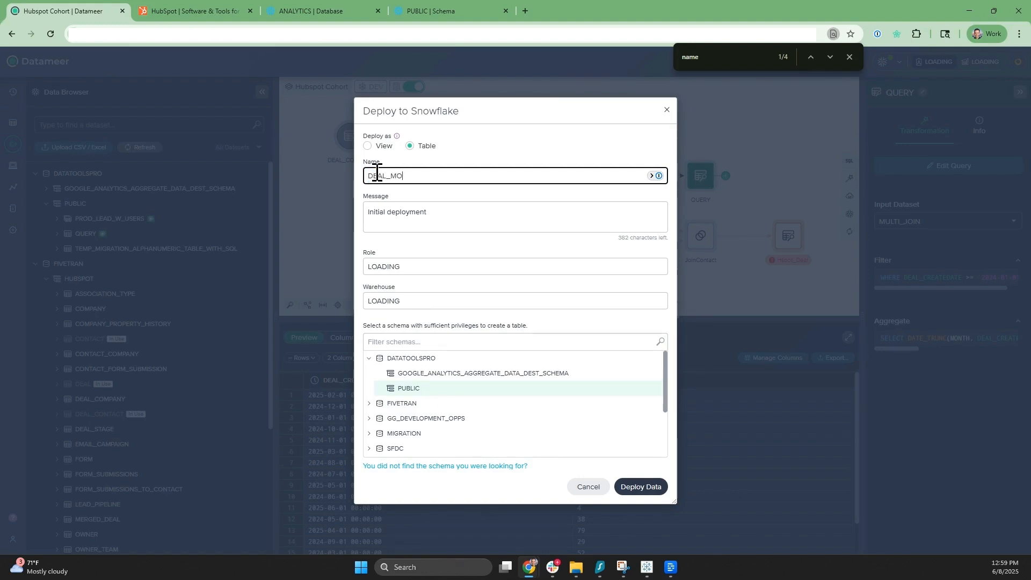
text(MONTHLY_VALIDATION)
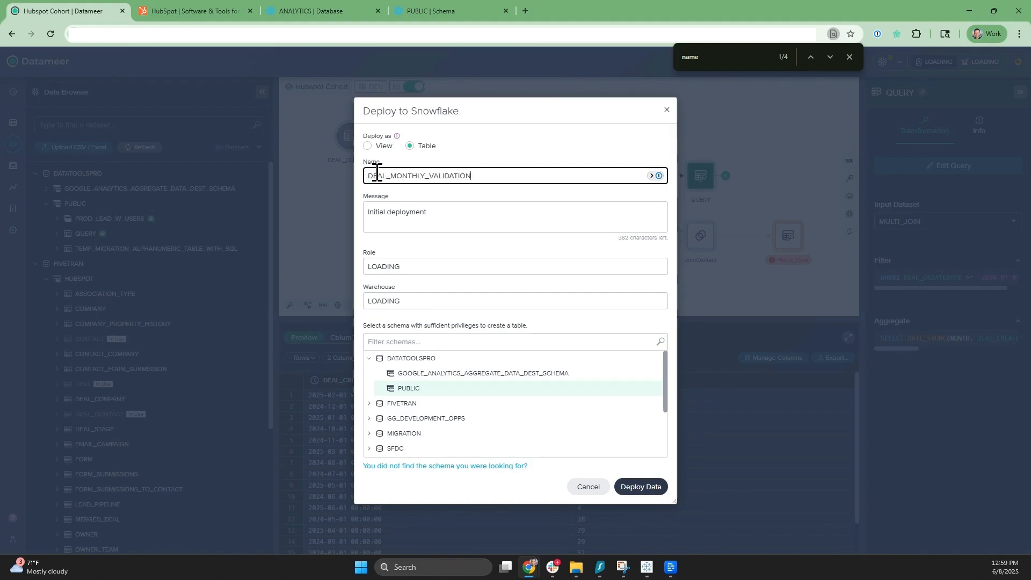
click(642, 487)
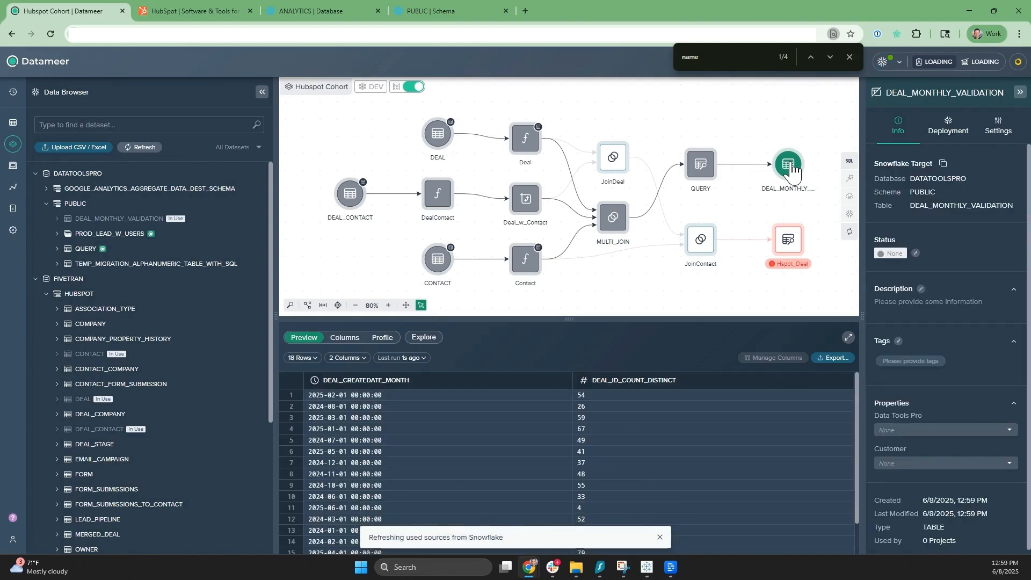
- Review the deployment history of DEAL_MONTHLY_VALIDATION, including the SQL script of version 1, and close it
click(949, 127)
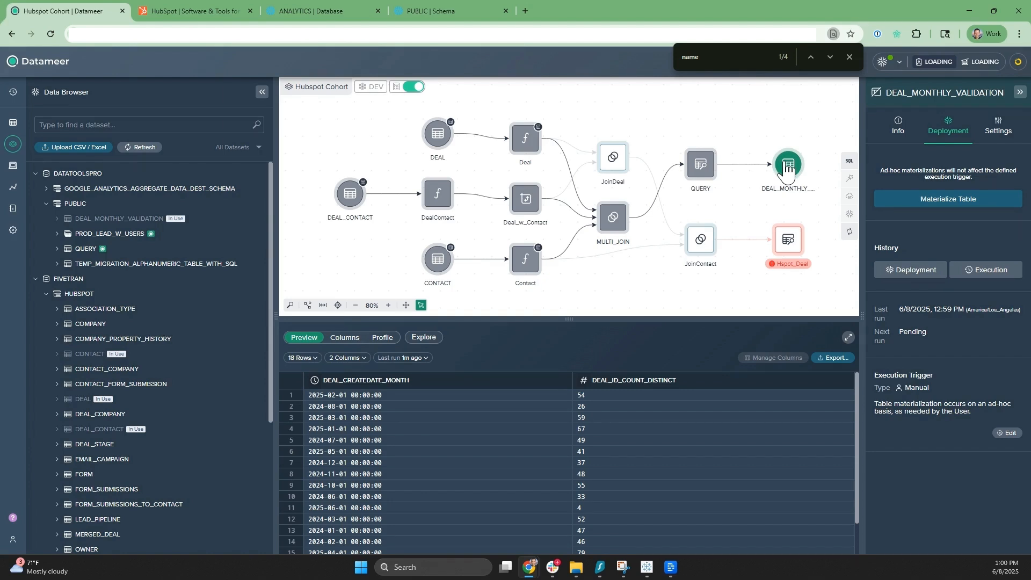
click(918, 273)
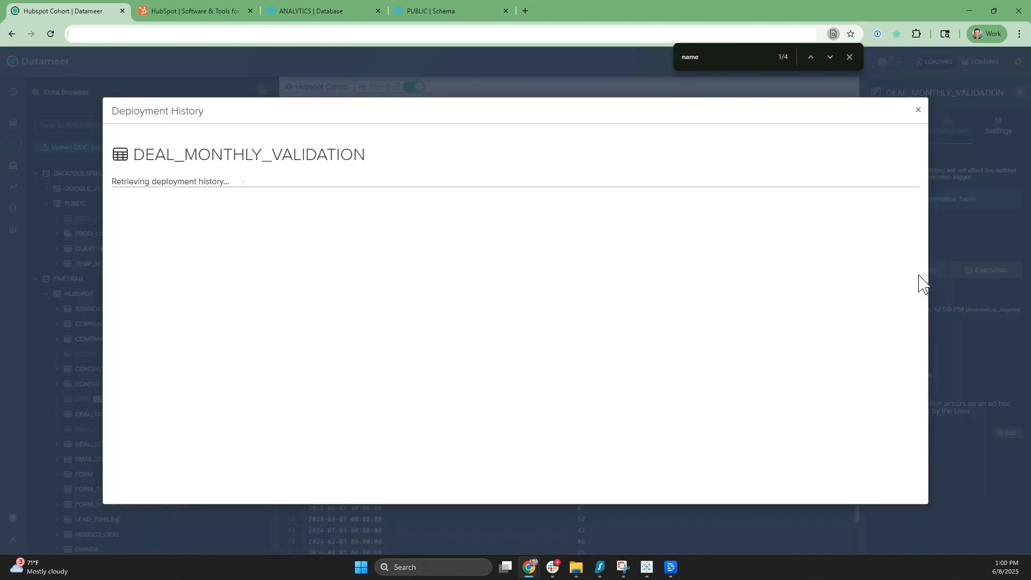
click(123, 219)
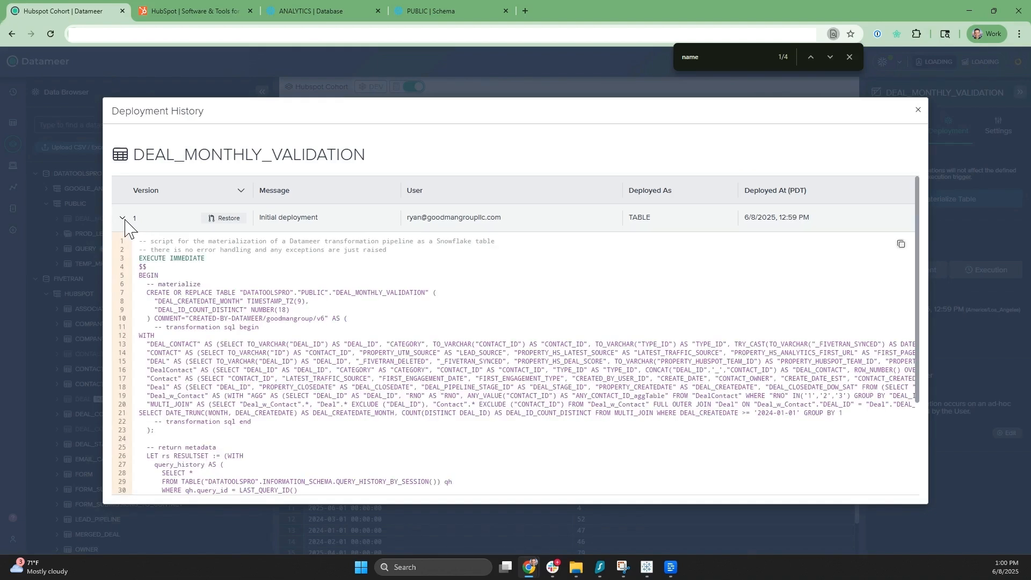
click(123, 219)
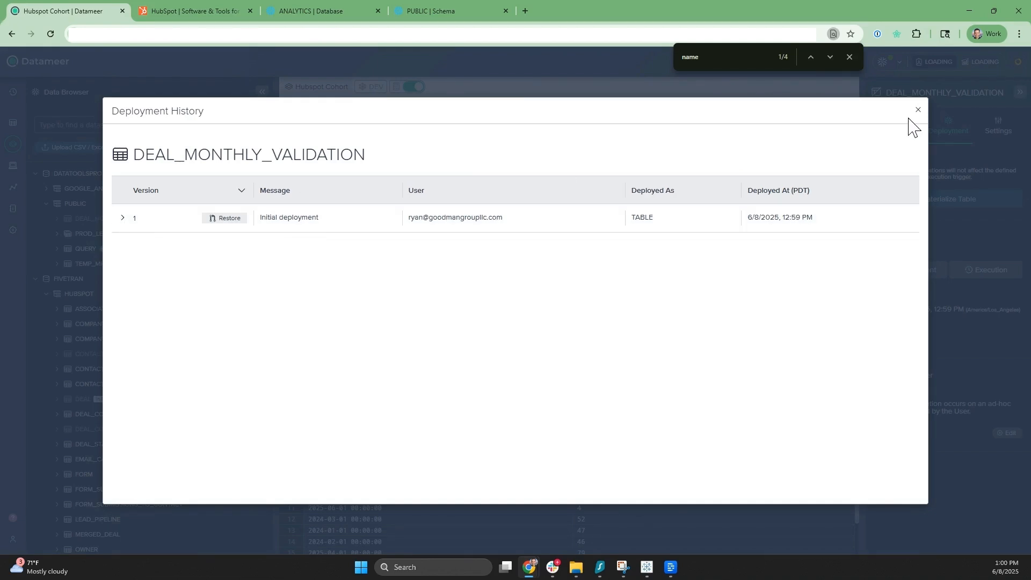
click(919, 110)
- Edit the QUERY node's filter so DEAL_CREATEDATE is not before 2023-01-01, and update the query
click(701, 164)
click(948, 166)
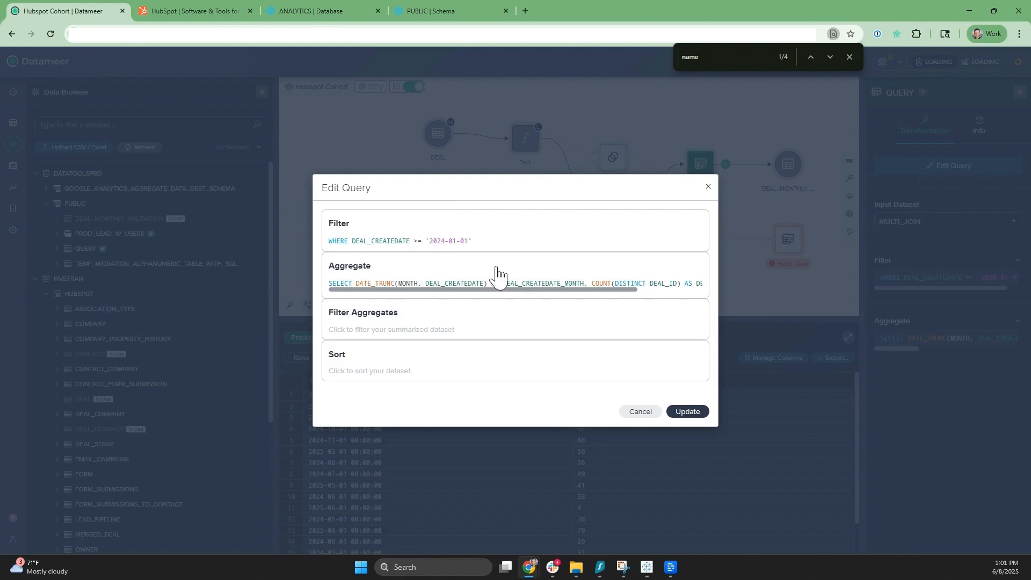
click(474, 239)
click(606, 226)
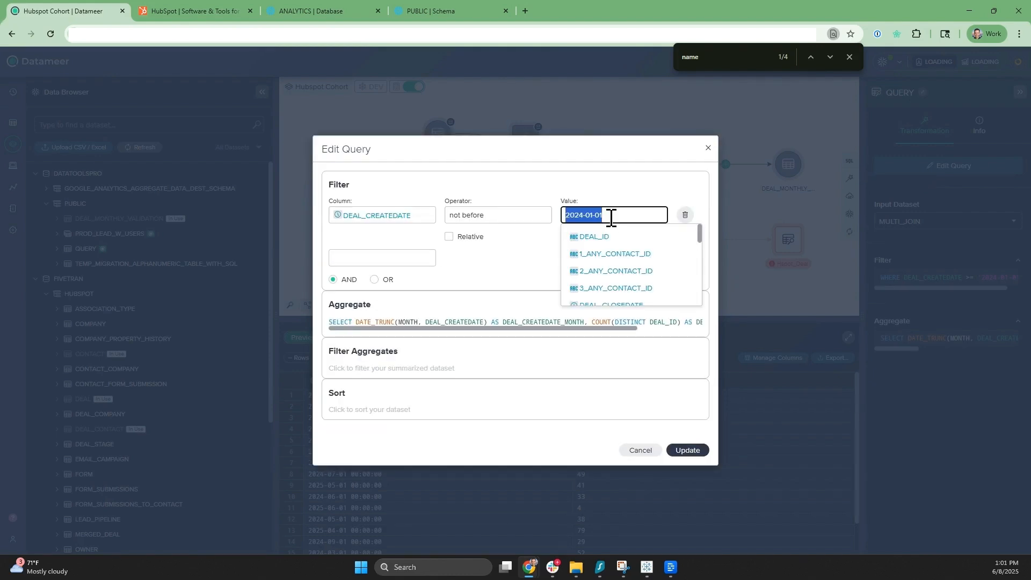
click(585, 214)
key(BackSpace)
text(3)
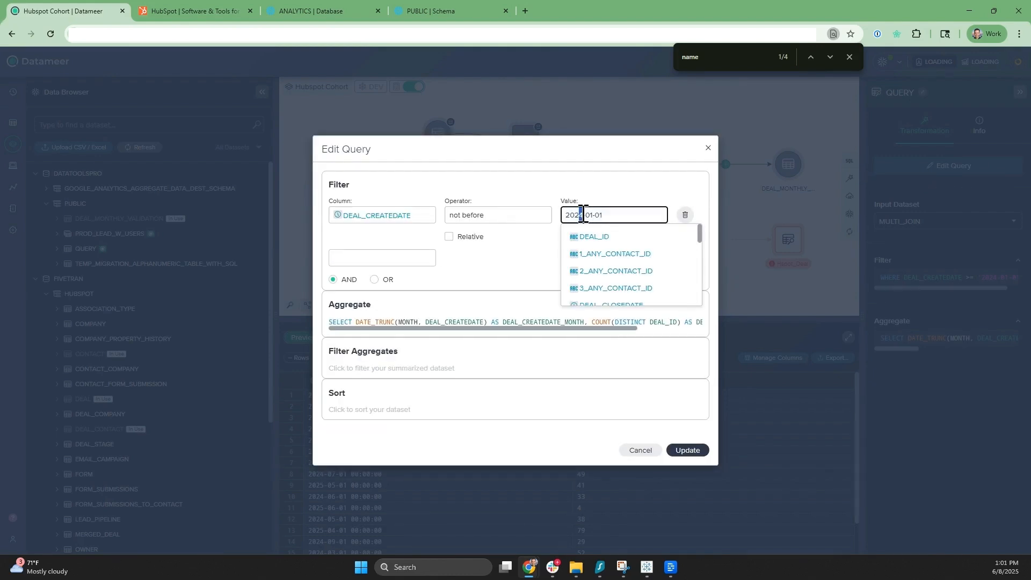
click(686, 448)
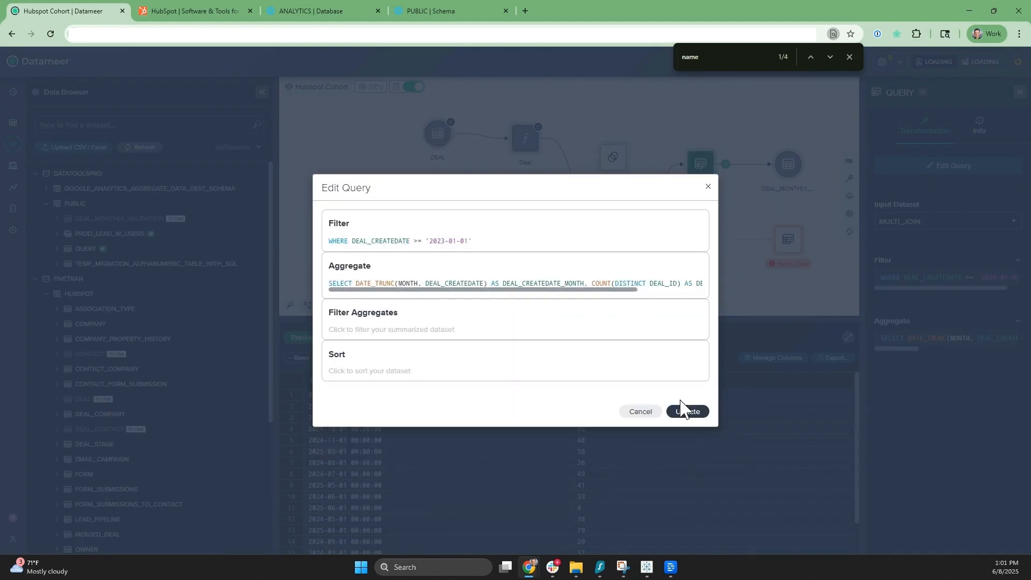
click(687, 413)
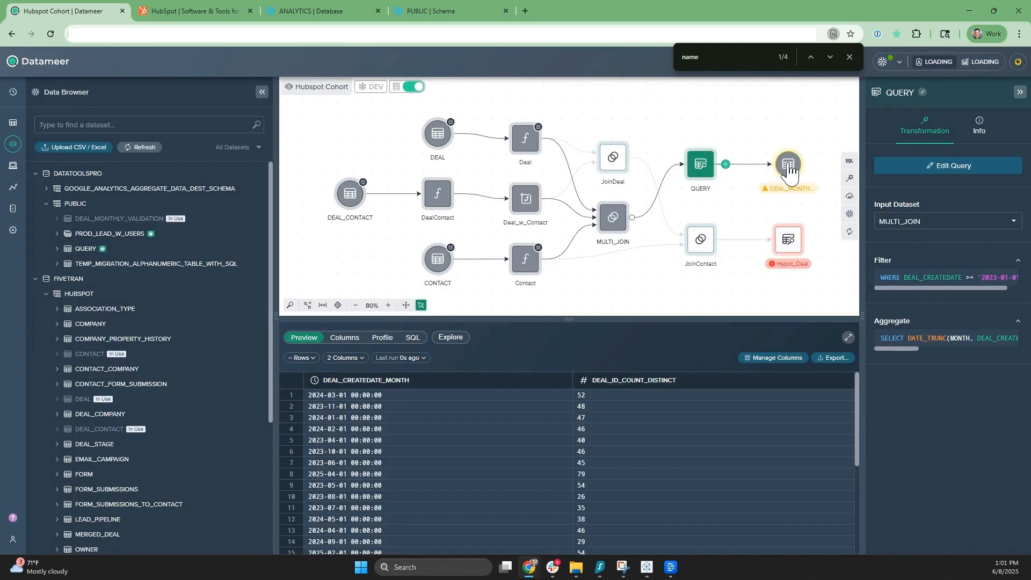
- Re-deploy the out-of-sync DEAL_MONTHLY_VALIDATION table to Snowflake
mouse_move(776, 198)
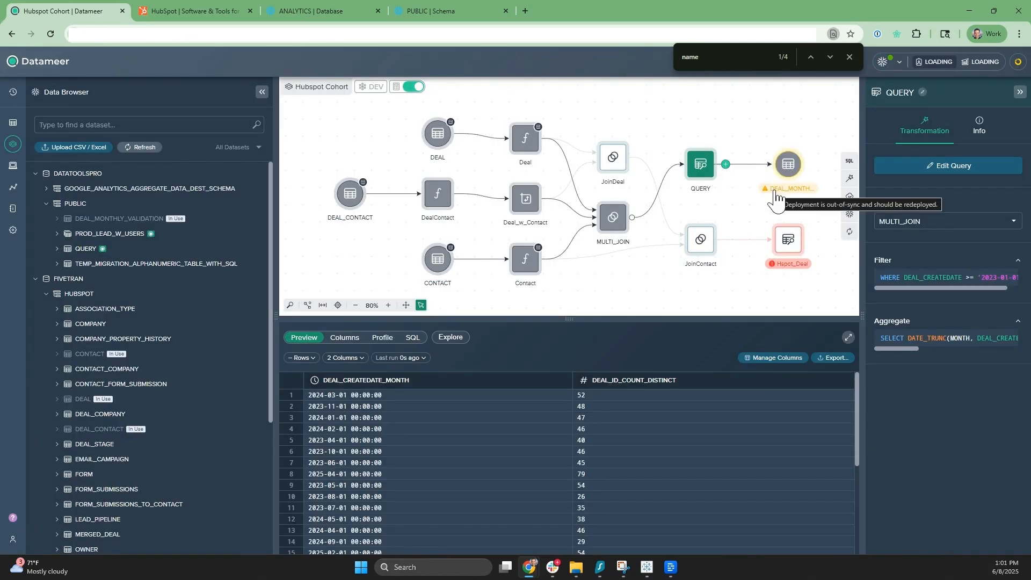
click(789, 164)
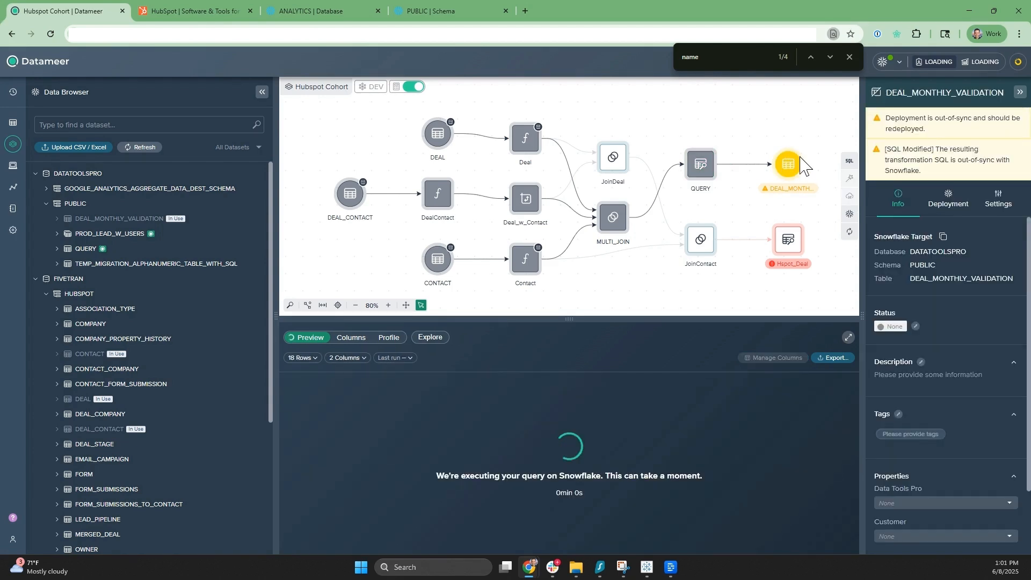
right_click(791, 168)
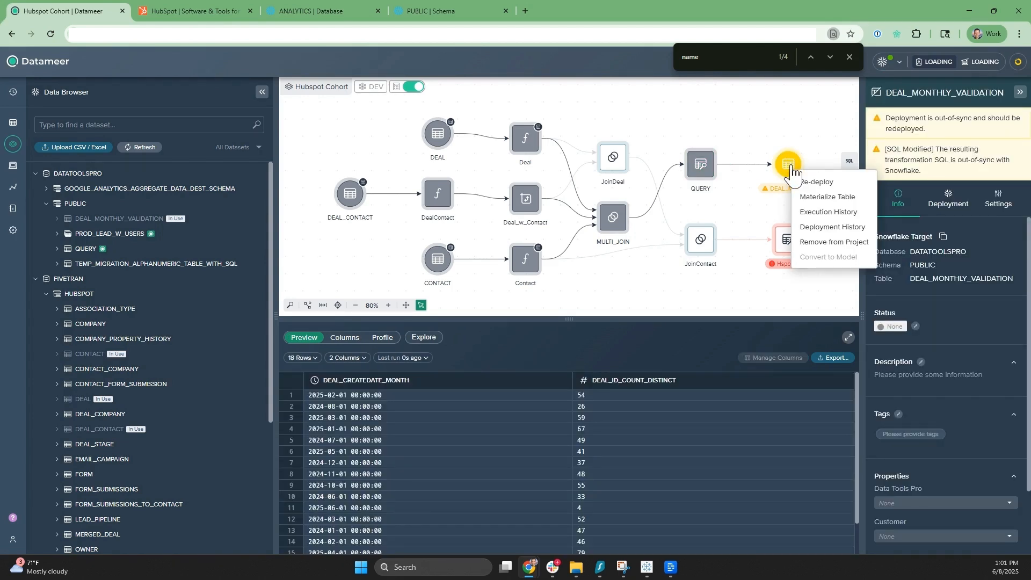
click(786, 160)
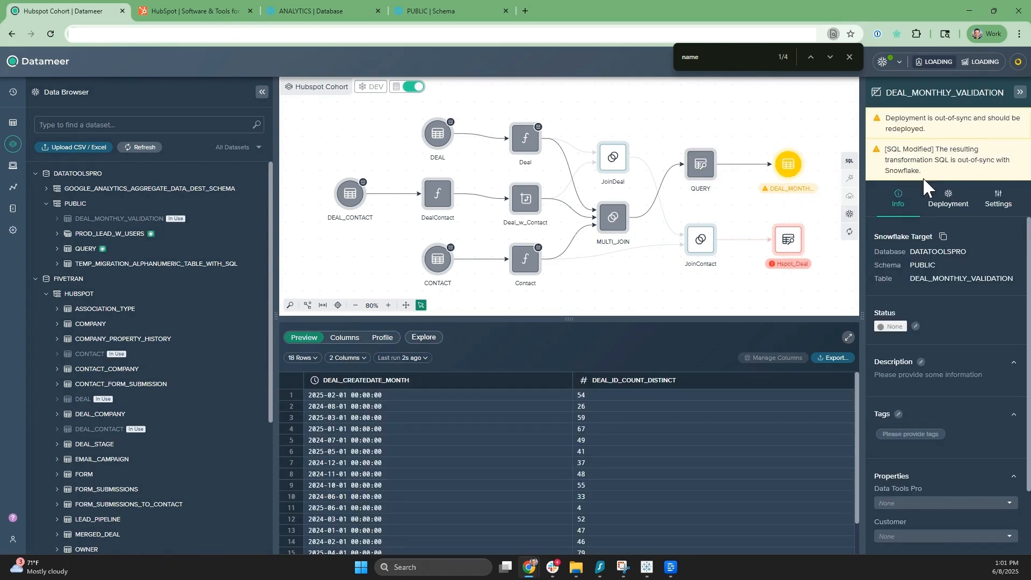
click(951, 201)
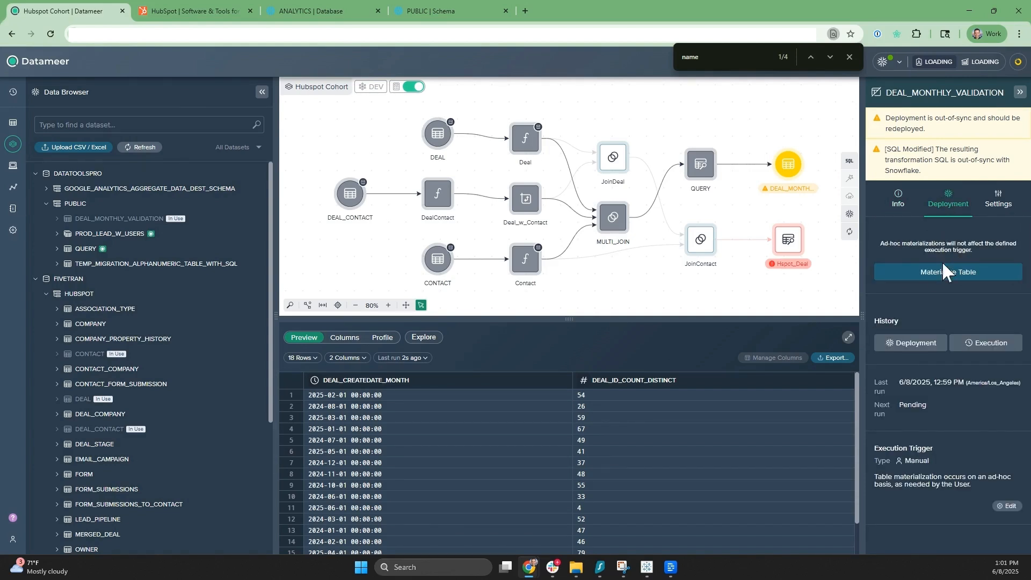
click(935, 273)
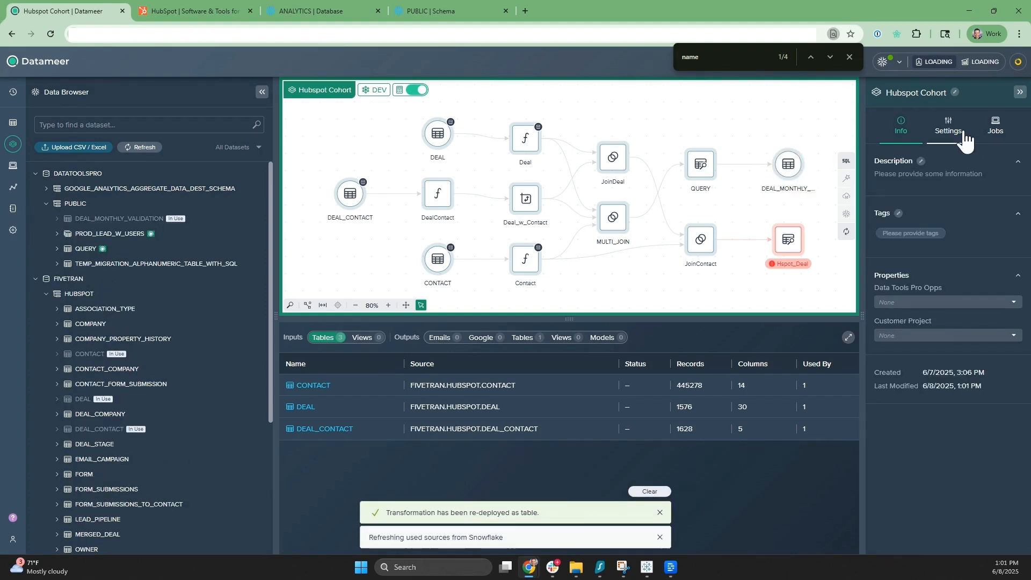
- Review the deployment history of the re-deployed DEAL_MONTHLY_VALIDATION table and close it
click(788, 164)
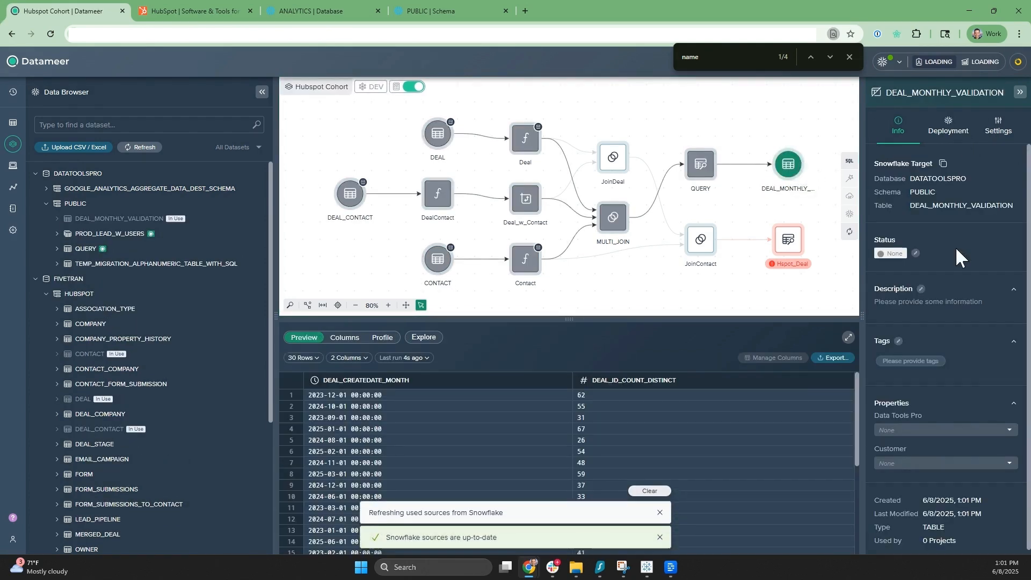
click(947, 126)
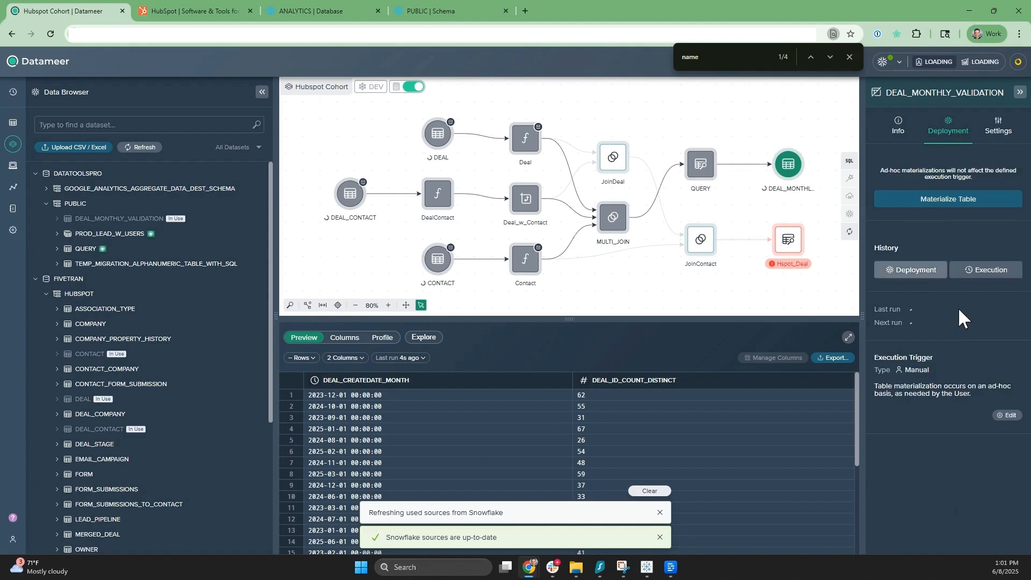
click(907, 275)
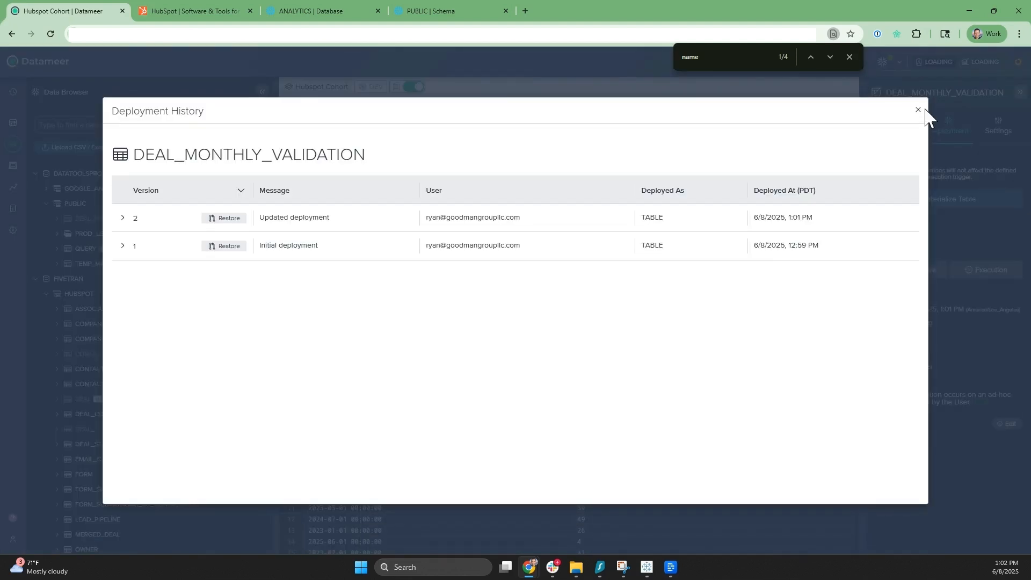
click(918, 110)
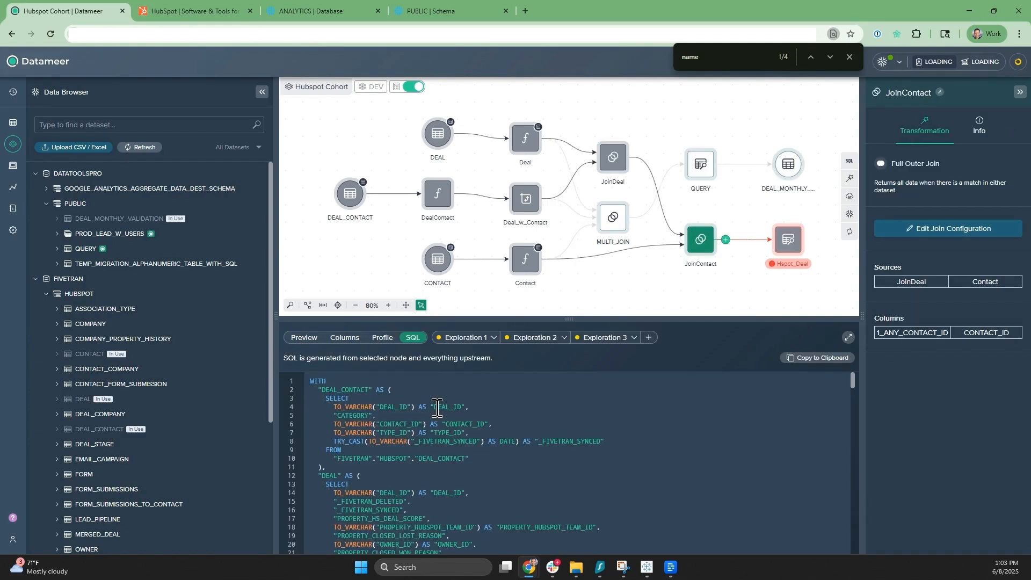
- Look through the SQL generated for the JoinContact node and everything upstream of it
scroll(416, 401, down, 3)
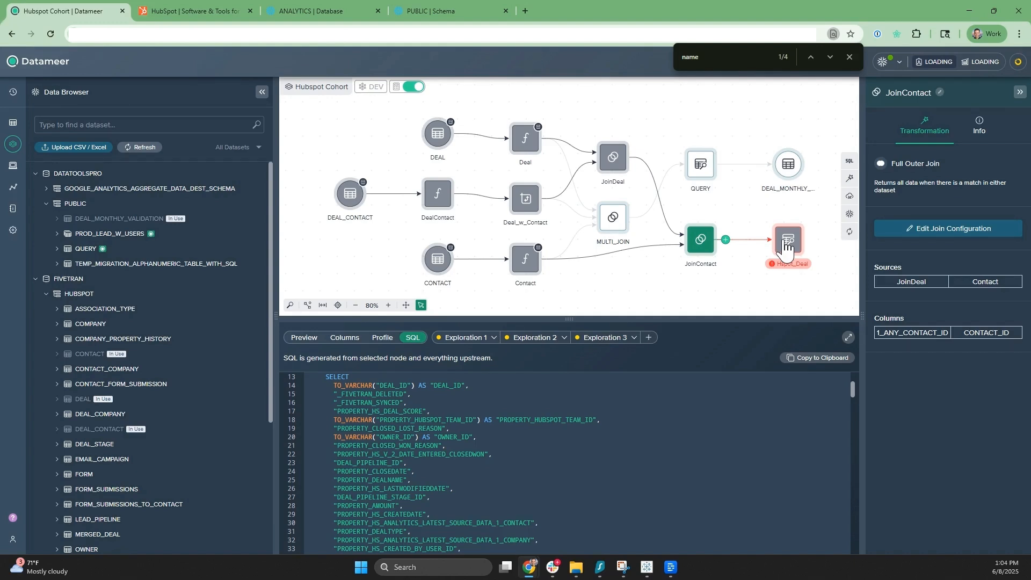
scroll(387, 422, up, 4)
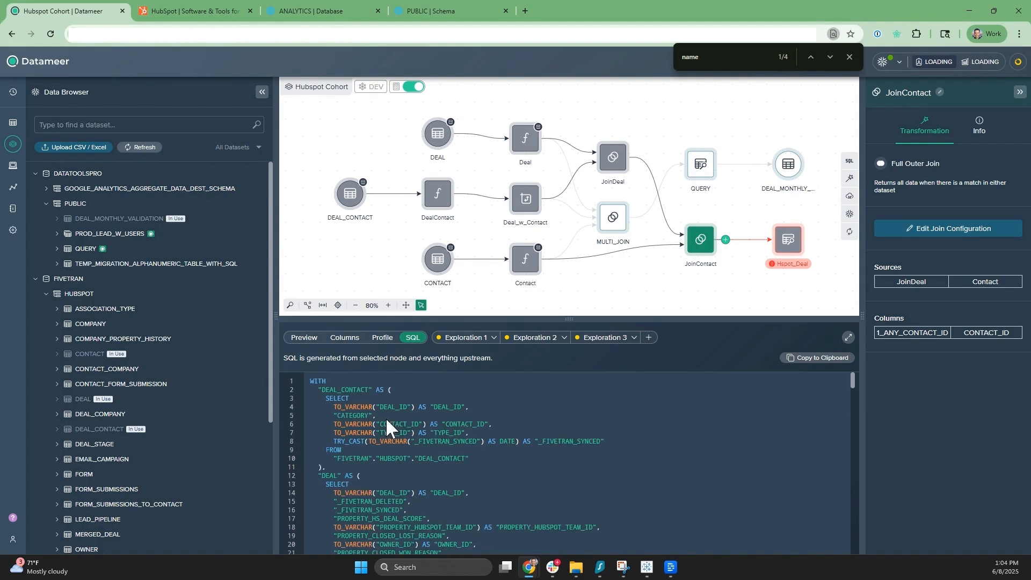